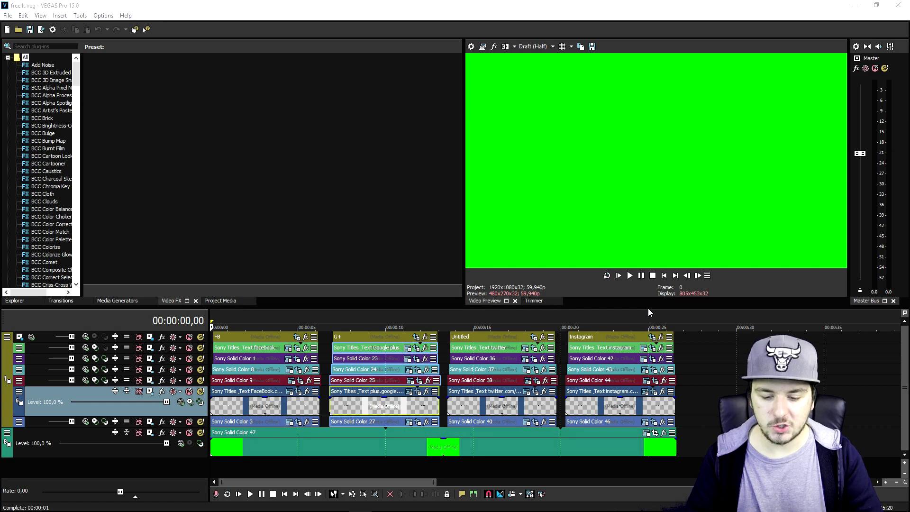
click(397, 316)
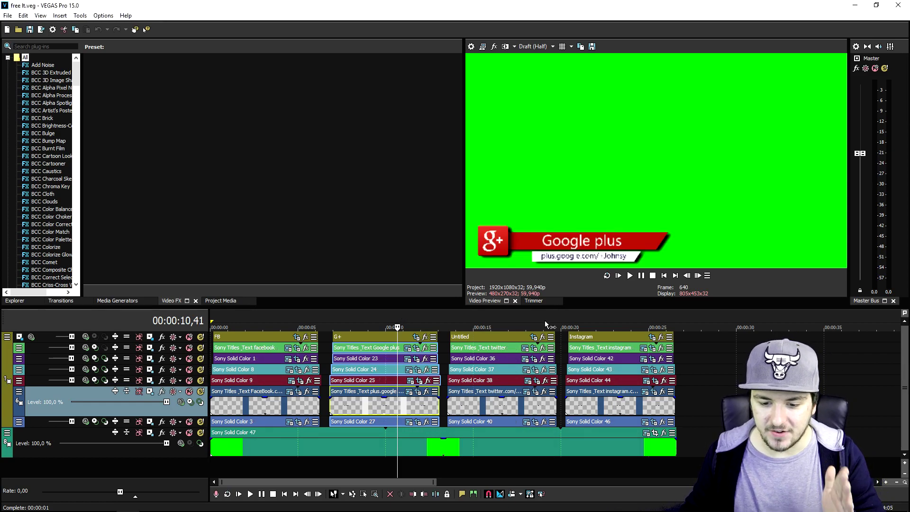
click(507, 322)
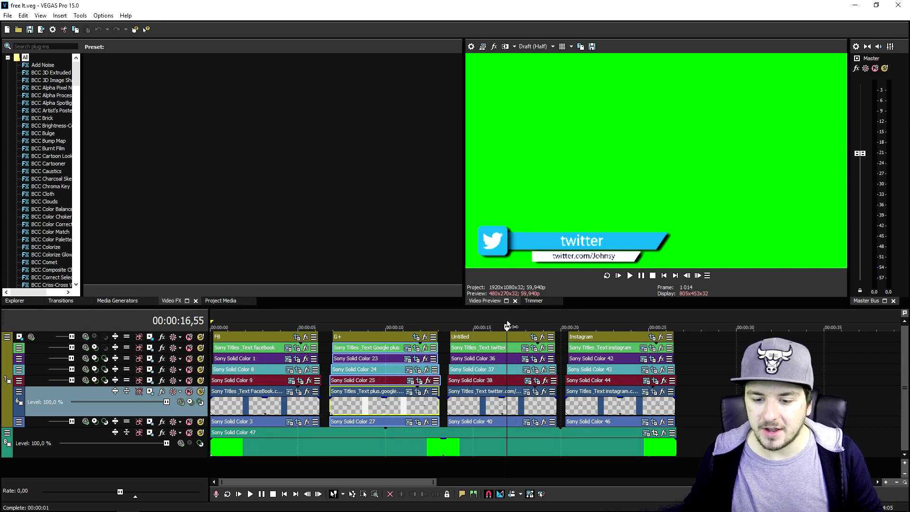
click(634, 314)
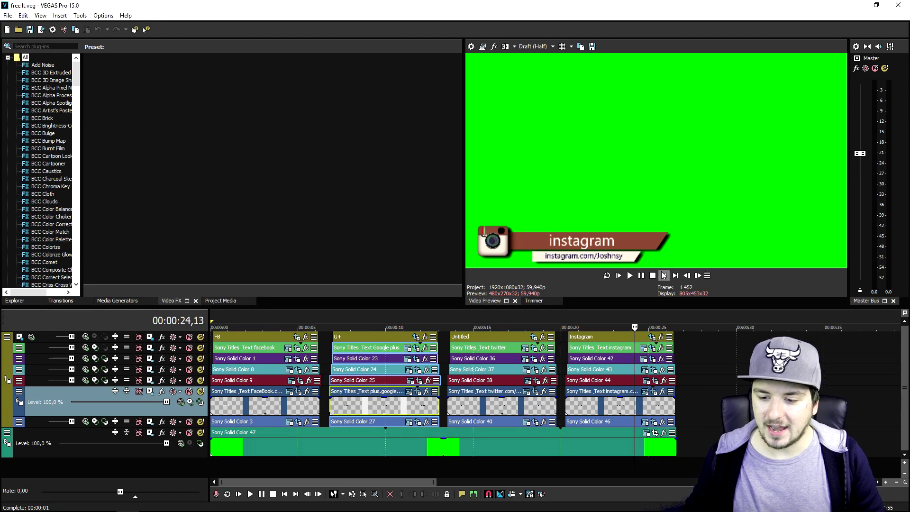
click(664, 276)
scroll(339, 337, up, 3)
scroll(338, 336, down, 2)
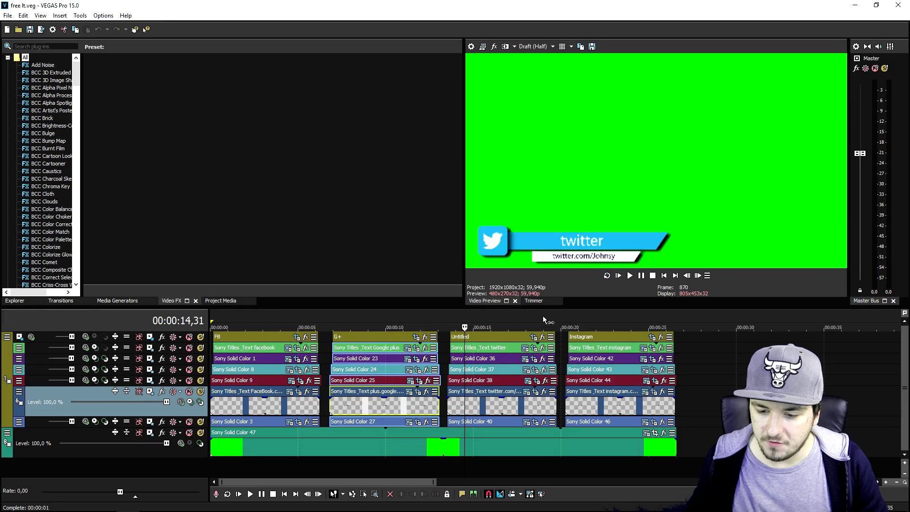
- Play the lower thirds from the beginning, then return playback to the project start
click(618, 311)
click(663, 276)
scroll(392, 340, up, 5)
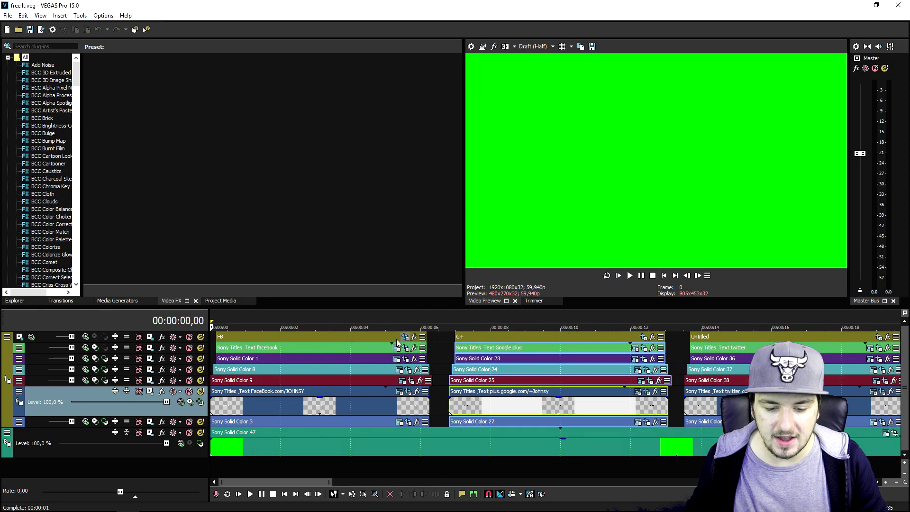
scroll(393, 338, down, 3)
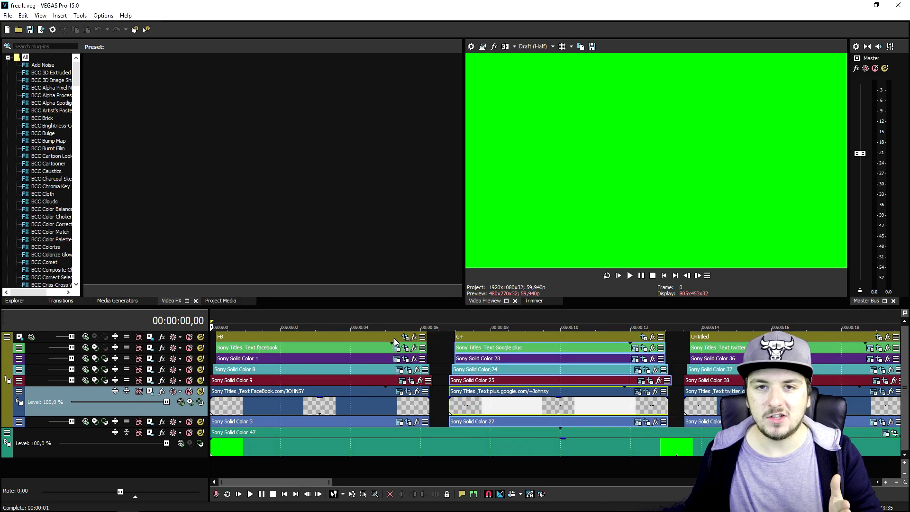
- Zoom the timeline onto the FB events and show the facebook lower third at about 00:00:01,42
click(310, 318)
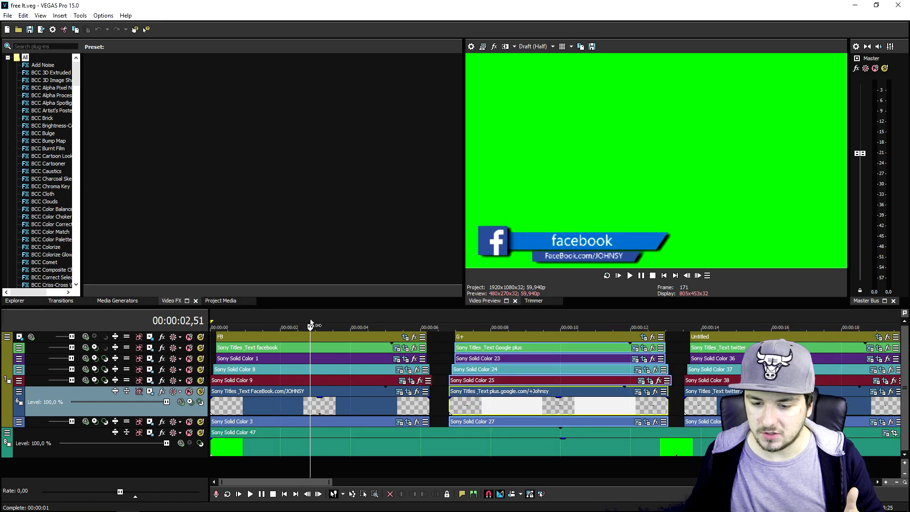
click(664, 276)
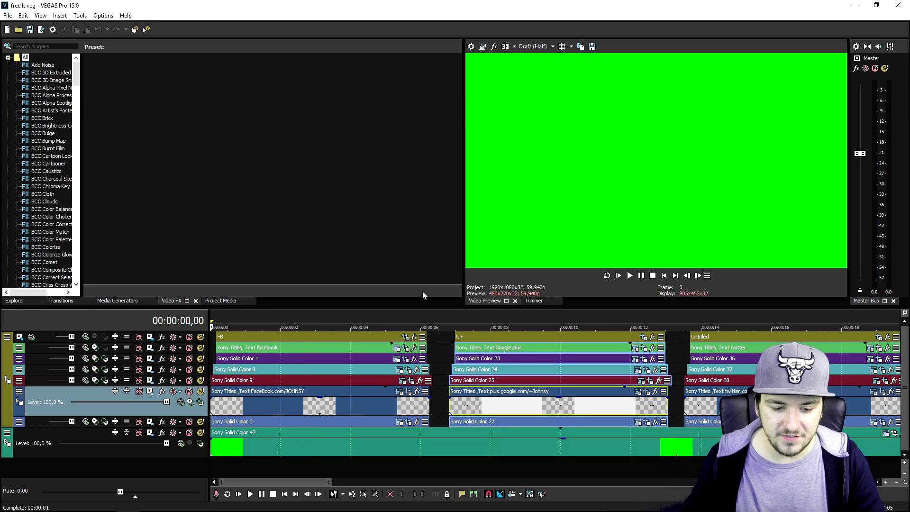
scroll(298, 317, down, 3)
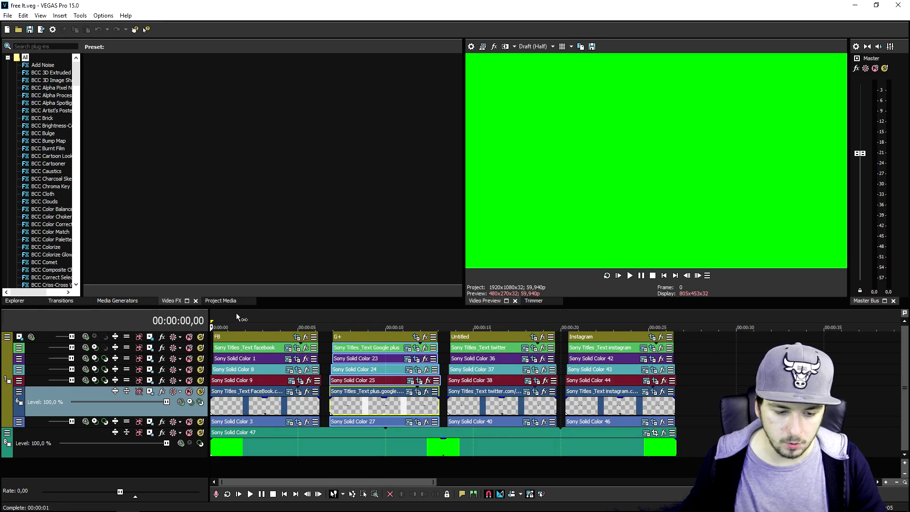
scroll(246, 316, up, 5)
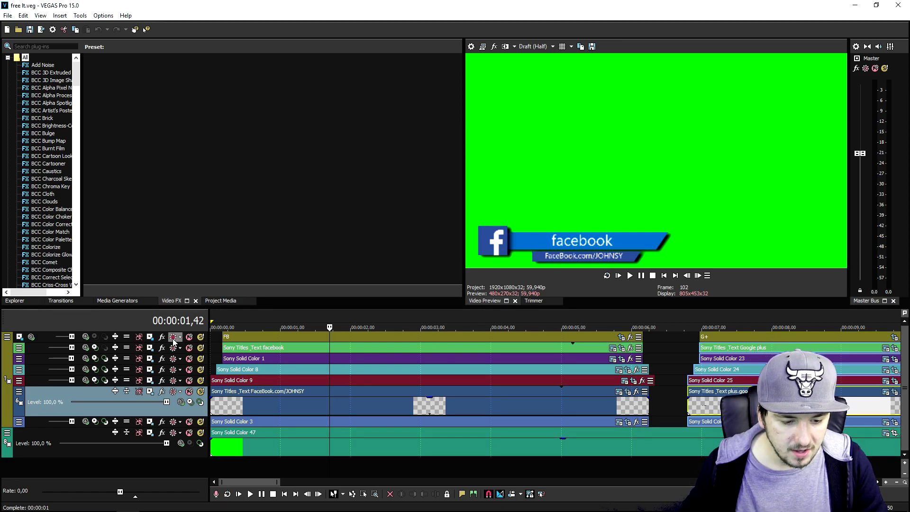
- Enlarge the FB and facebook title tracks and bring the facebook title's text settings up
drag(175, 342, 175, 427)
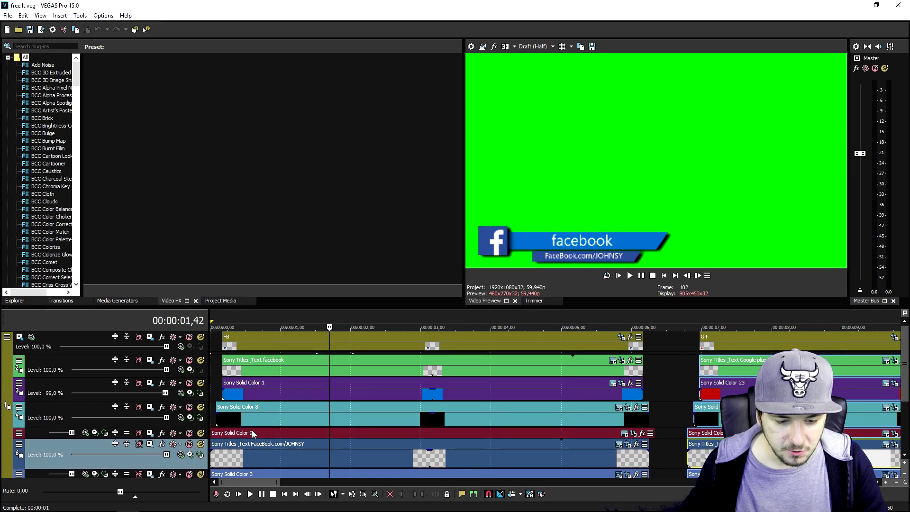
click(265, 349)
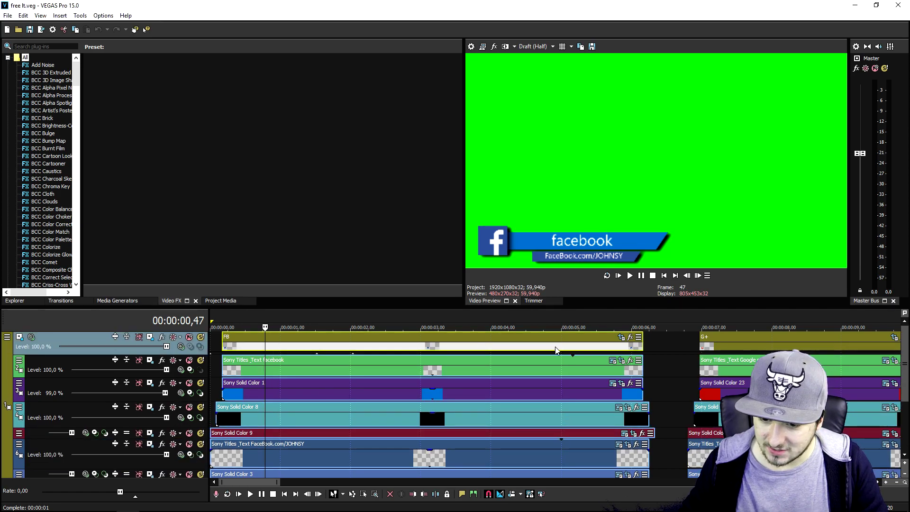
click(300, 370)
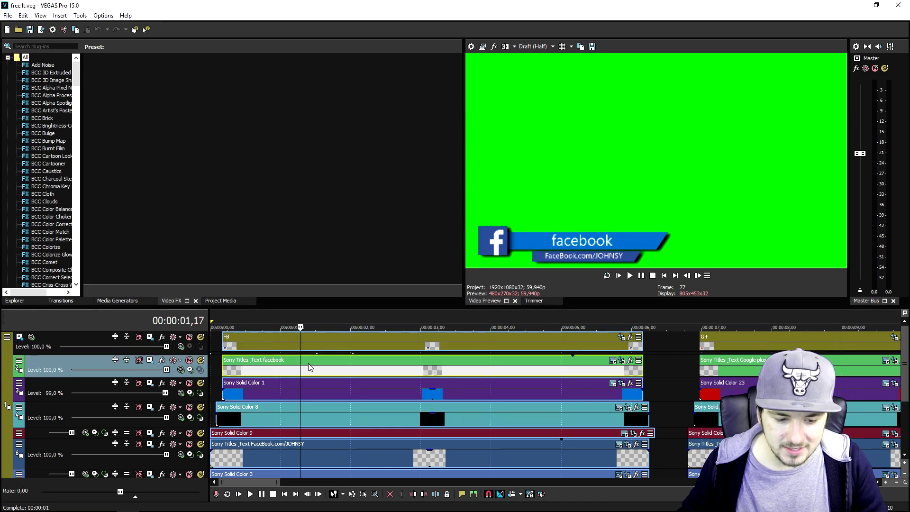
drag(189, 355, 190, 364)
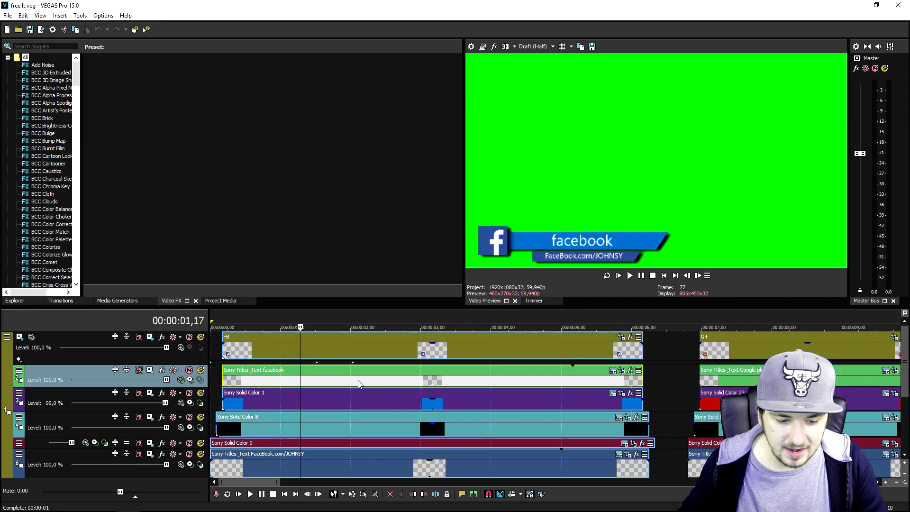
click(329, 383)
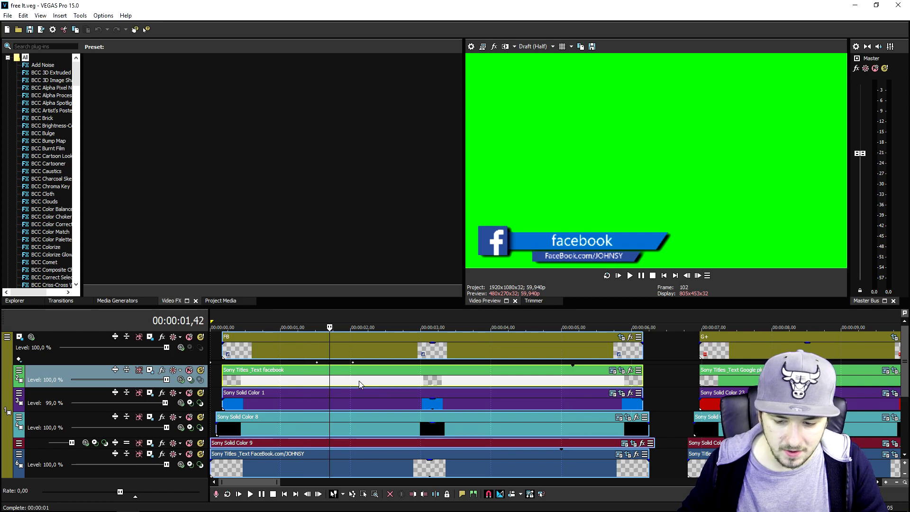
click(612, 372)
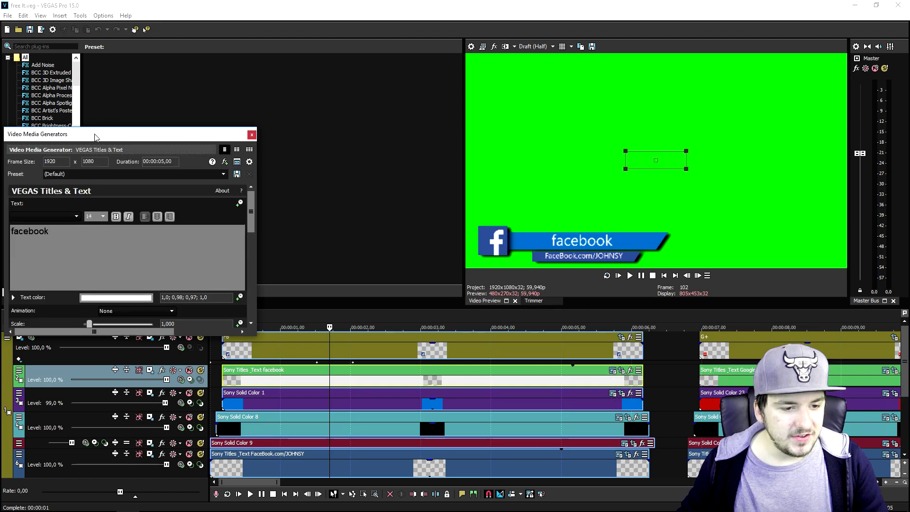
- Retype the facebook title as 'Facebook' and keep its text box in place on the bar
drag(97, 135, 226, 77)
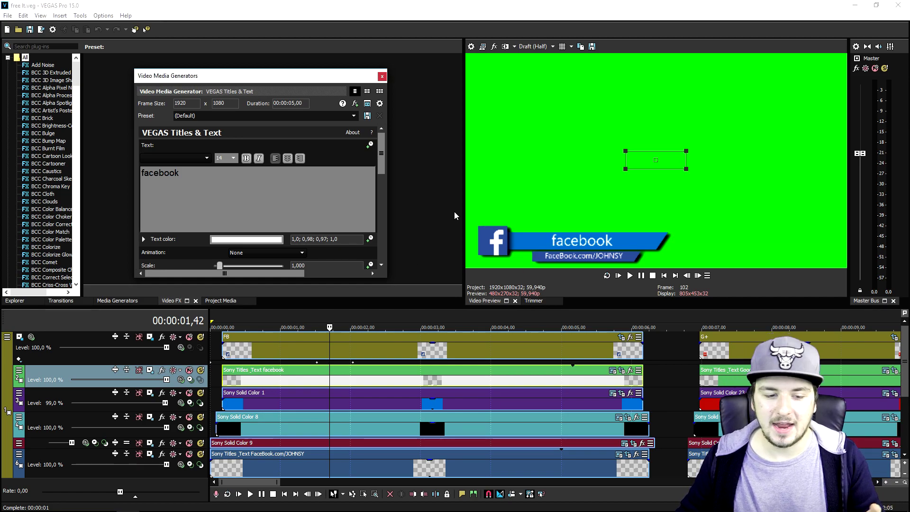
scroll(225, 185, up, 1)
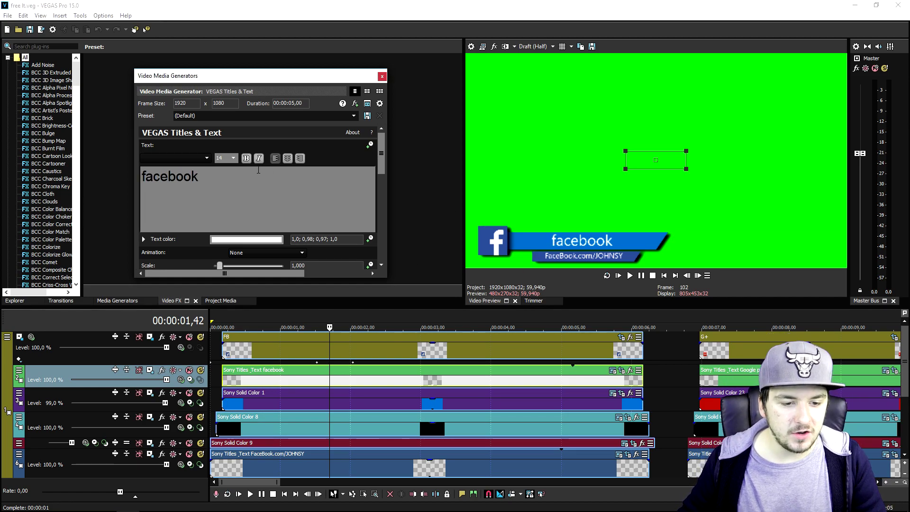
double_click(229, 189)
text(F)
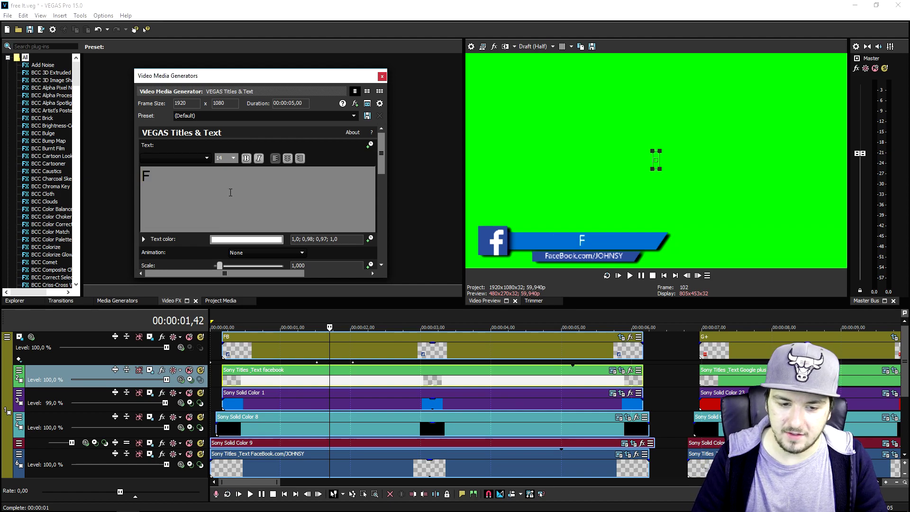
text(acebook)
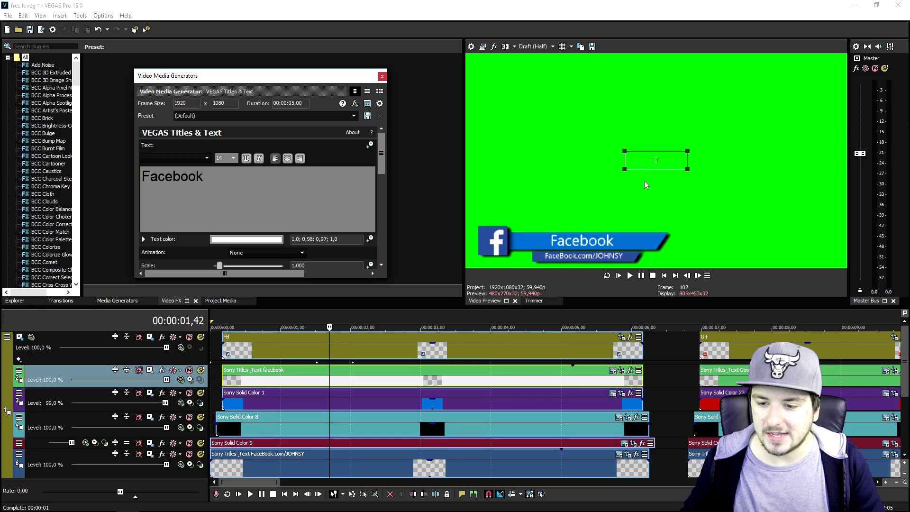
drag(648, 160, 606, 160)
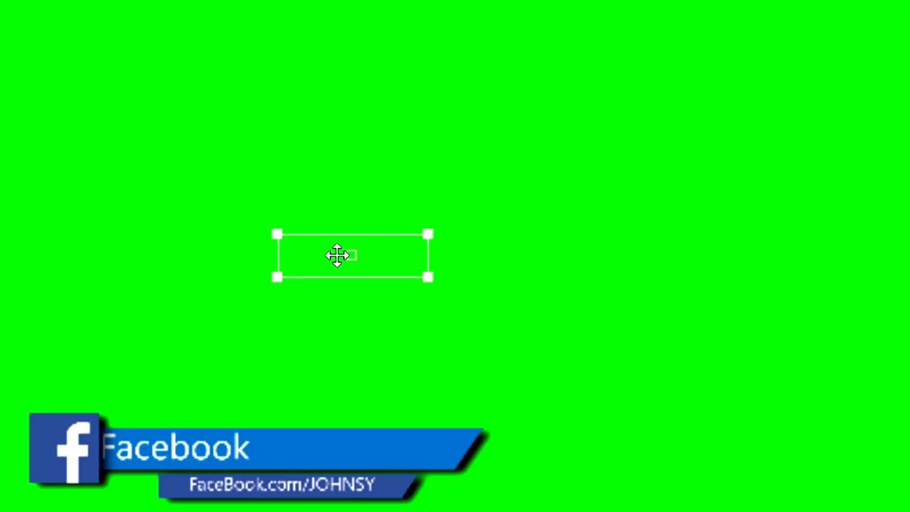
drag(337, 255, 355, 254)
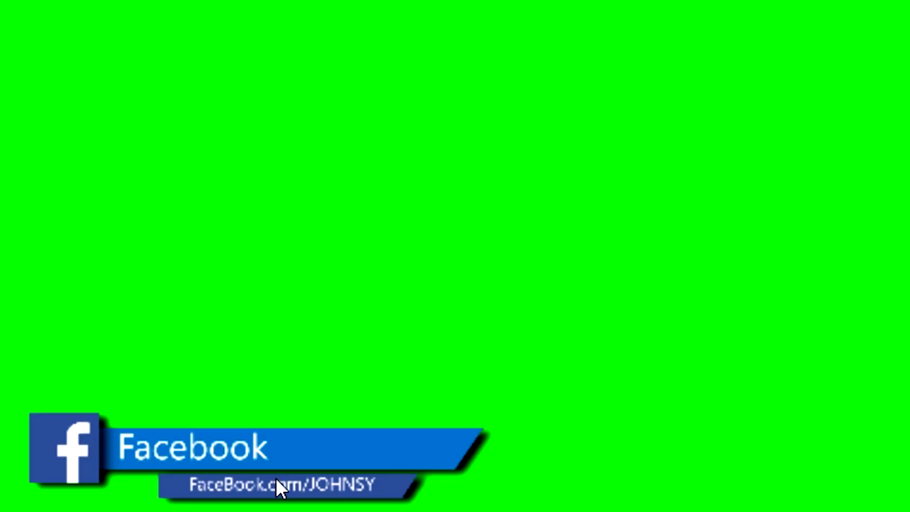
- Set the preview quality to Draft (Full)
click(168, 2)
click(268, 30)
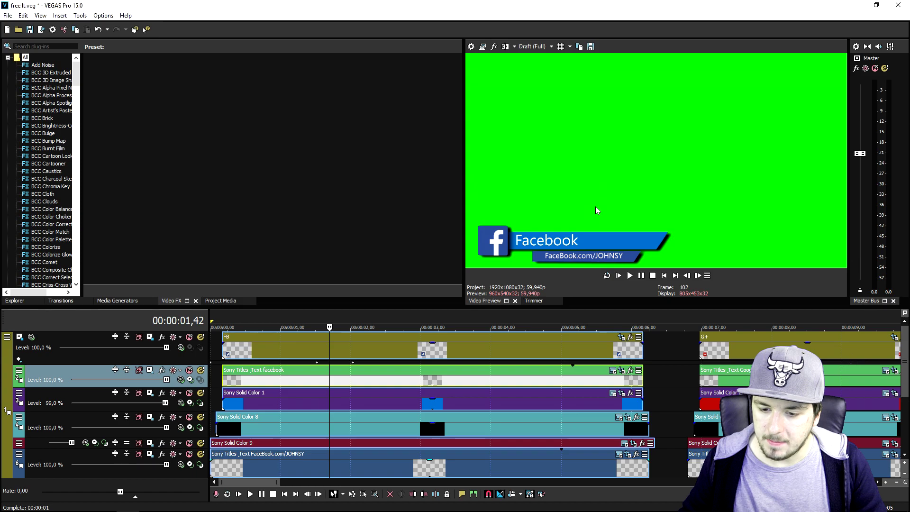
click(618, 454)
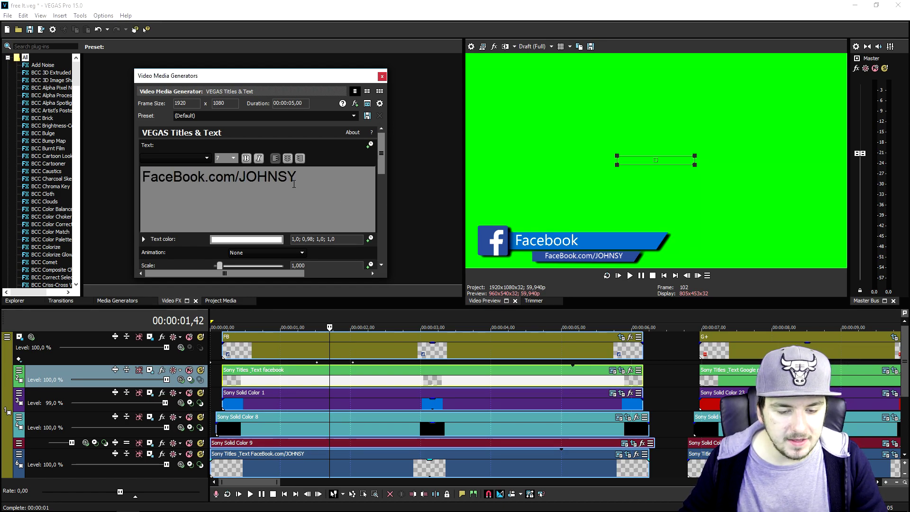
- Replace the URL line with the creator's own facebook.com page address
drag(330, 206, 99, 192)
text(f)
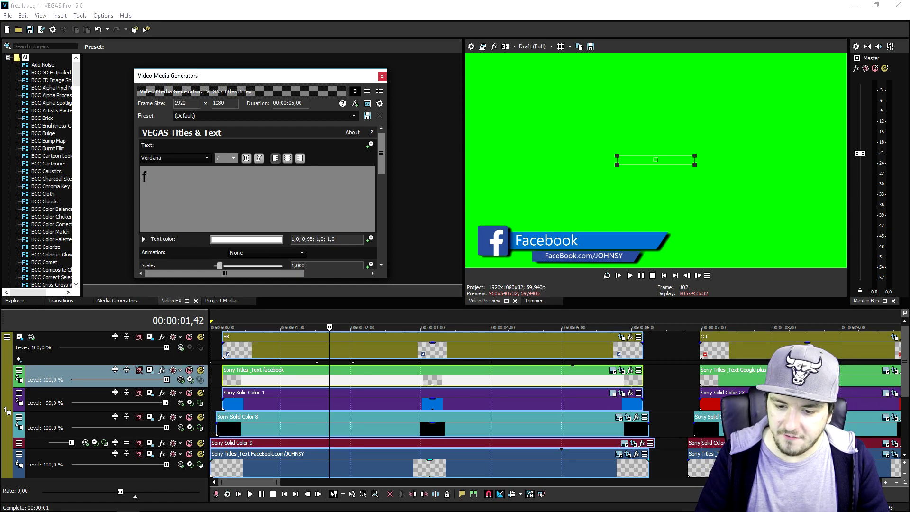
text(acebook.com)
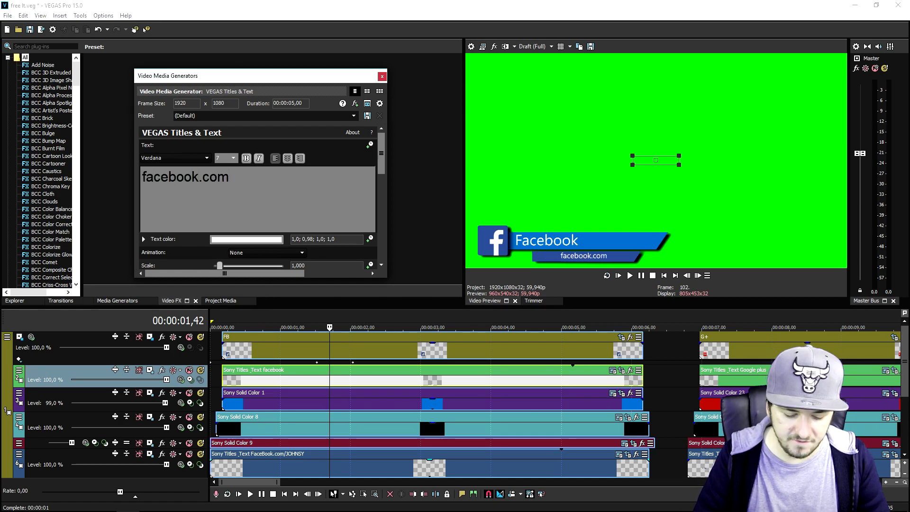
text(/JustAlexHalford)
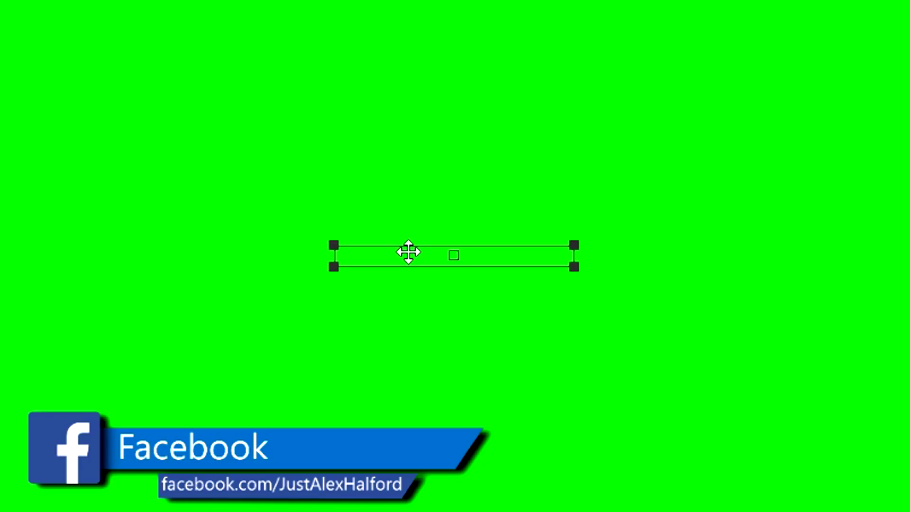
- Scale the URL text box down to 0,954 and close the title editor
drag(636, 158, 636, 160)
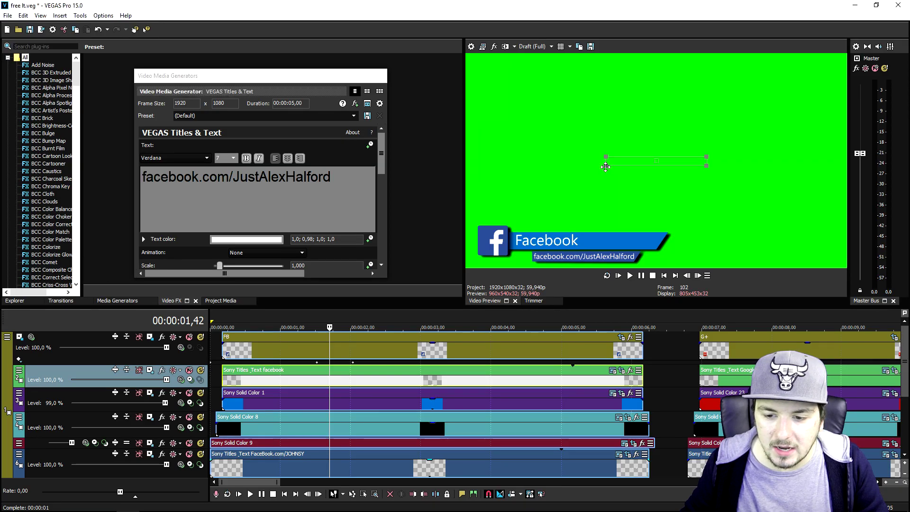
drag(602, 166, 608, 167)
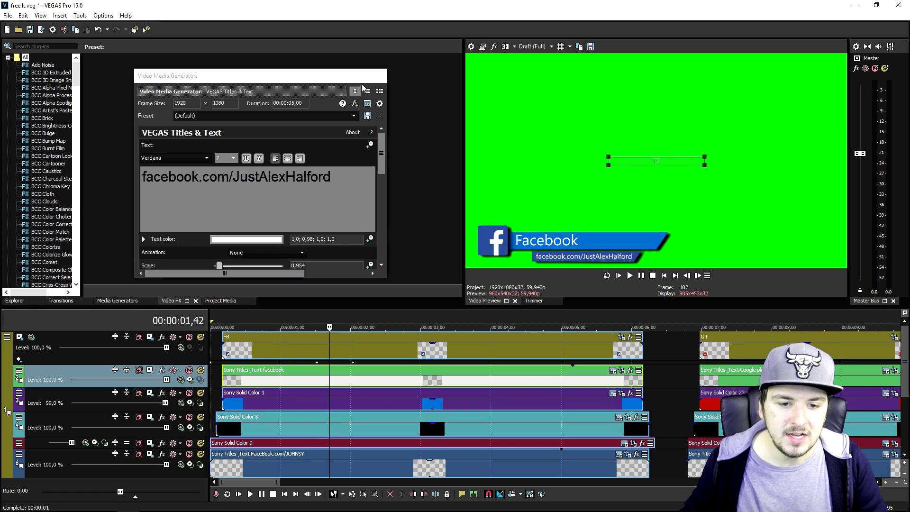
click(381, 75)
scroll(456, 314, down, 3)
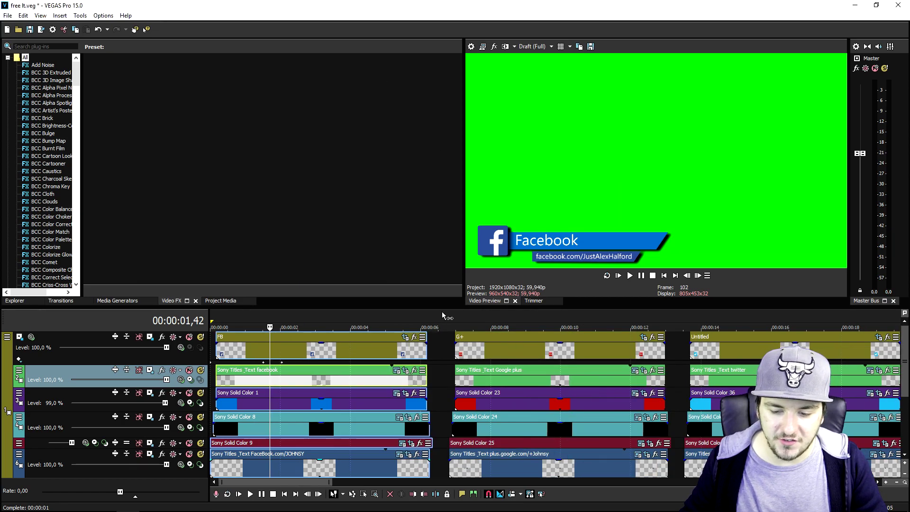
- Move the playhead to the Google plus lower third near 00:00:08,58 and show Project Media
click(385, 313)
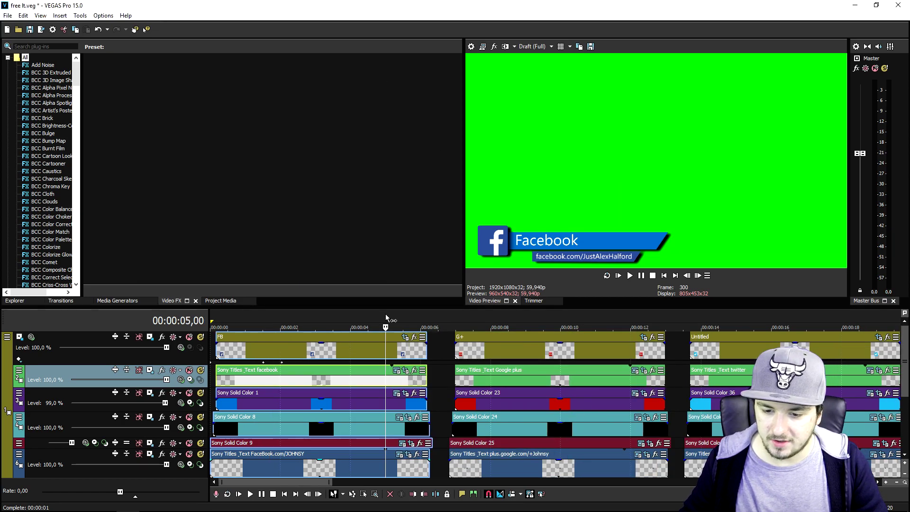
click(525, 313)
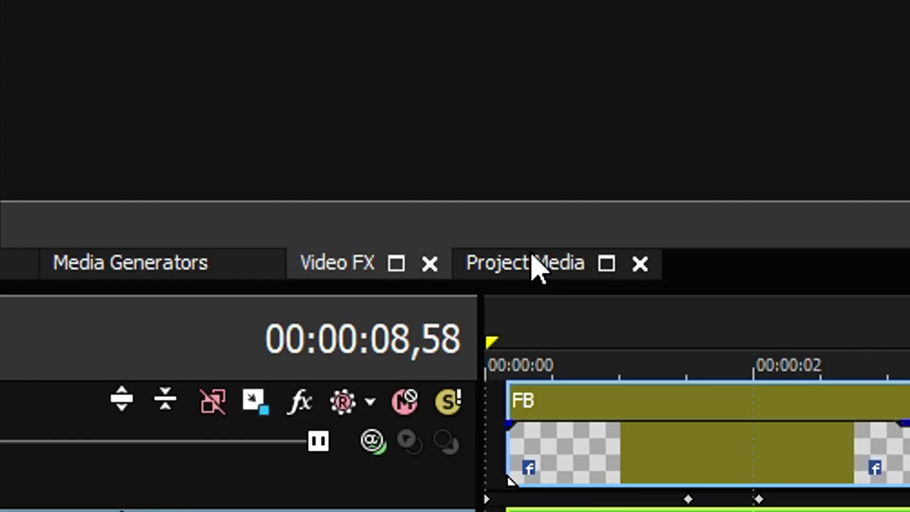
click(215, 301)
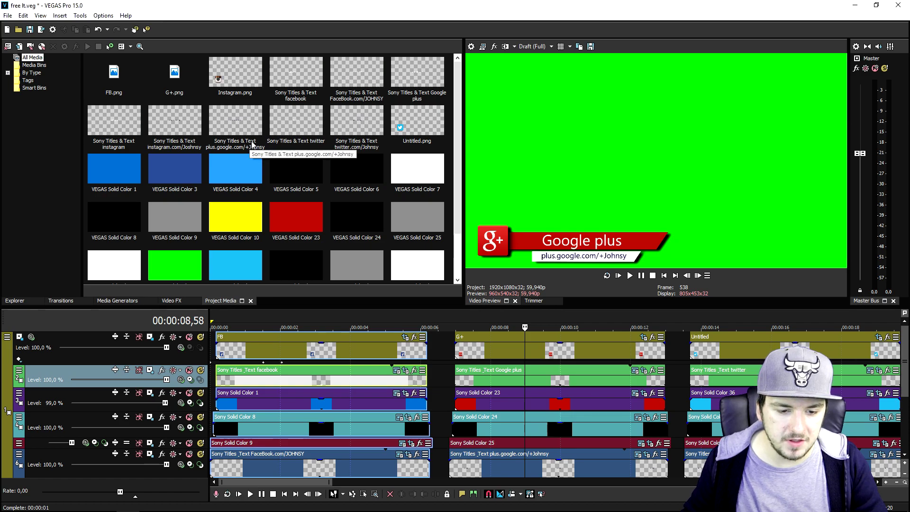
- Replace G+.png in Project Media with tv.twitch.android.app_icon.png
scroll(317, 142, down, 1)
scroll(333, 153, up, 1)
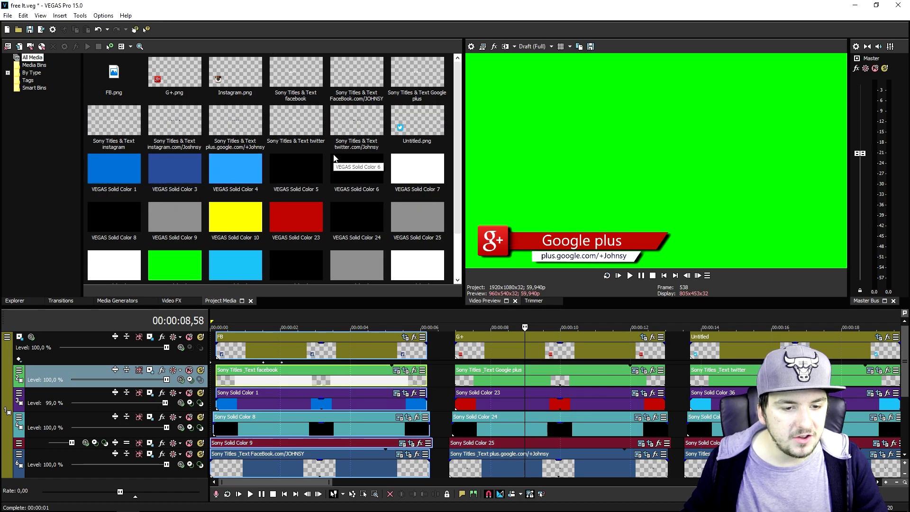
right_click(178, 84)
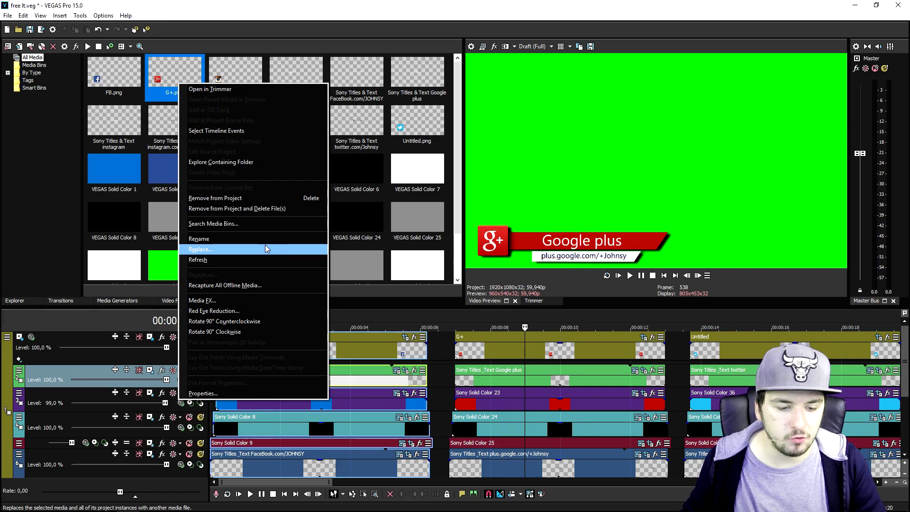
click(265, 244)
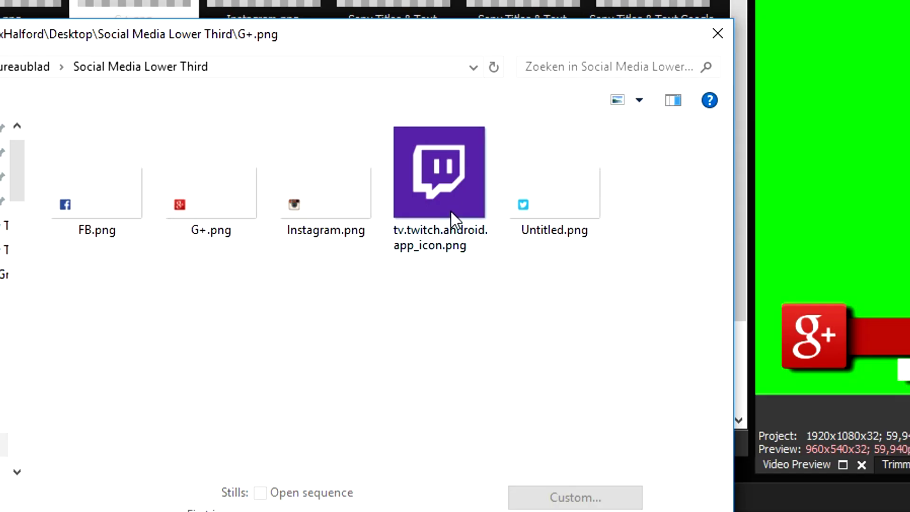
double_click(453, 208)
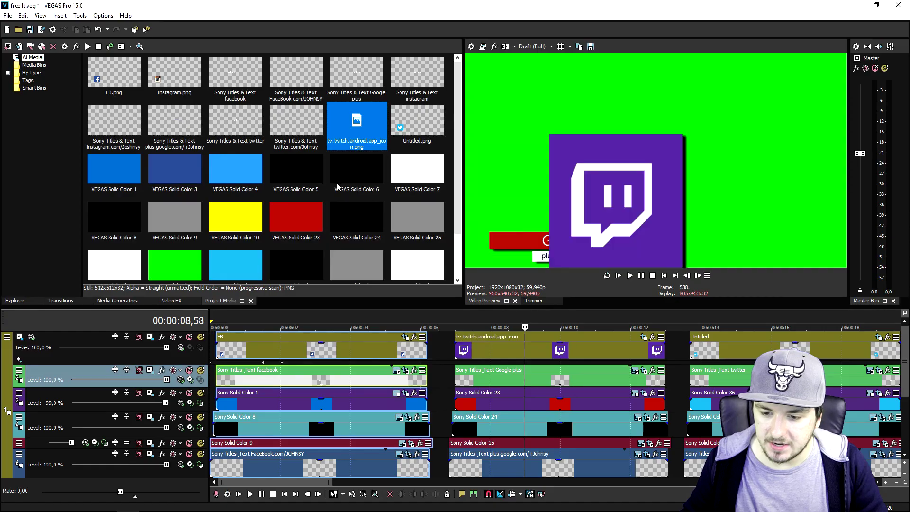
- Place the playhead at 00:00:09,34 inside the second lower third, selecting its red bar clip
drag(559, 334, 559, 327)
scroll(504, 388, down, 3)
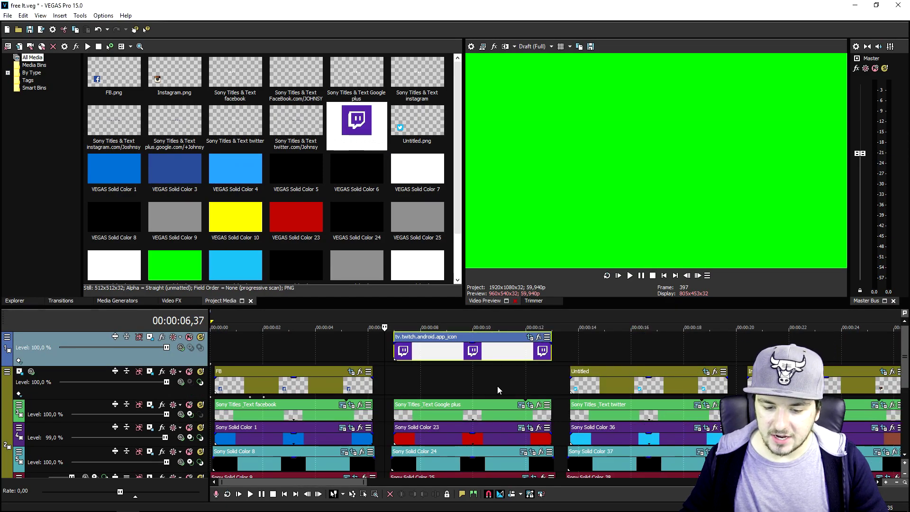
click(460, 382)
click(459, 353)
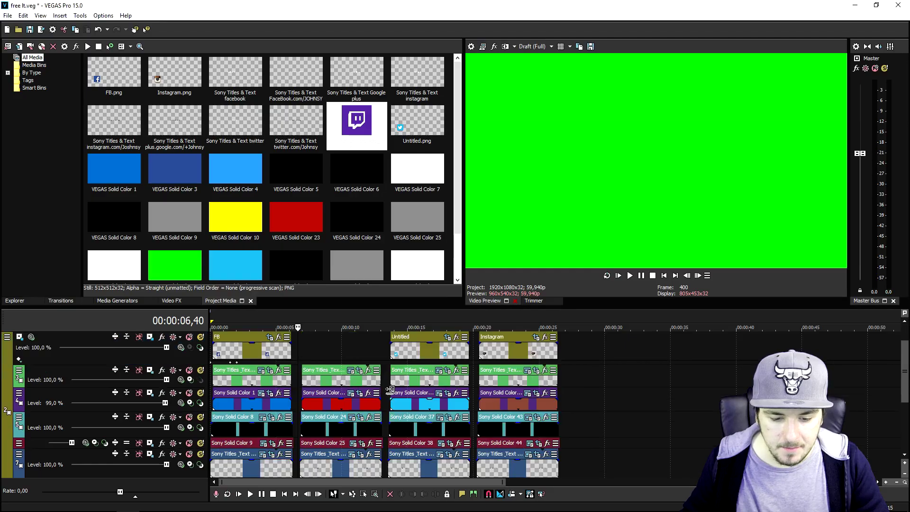
scroll(509, 400, up, 2)
click(541, 401)
click(545, 379)
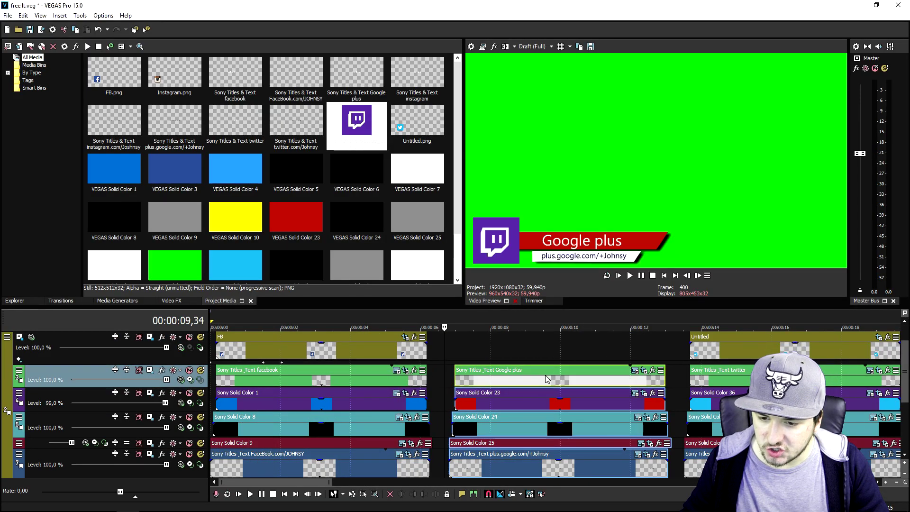
- Recolour the Sony Solid Color 23 banner from red to a Twitch-style purple
click(634, 393)
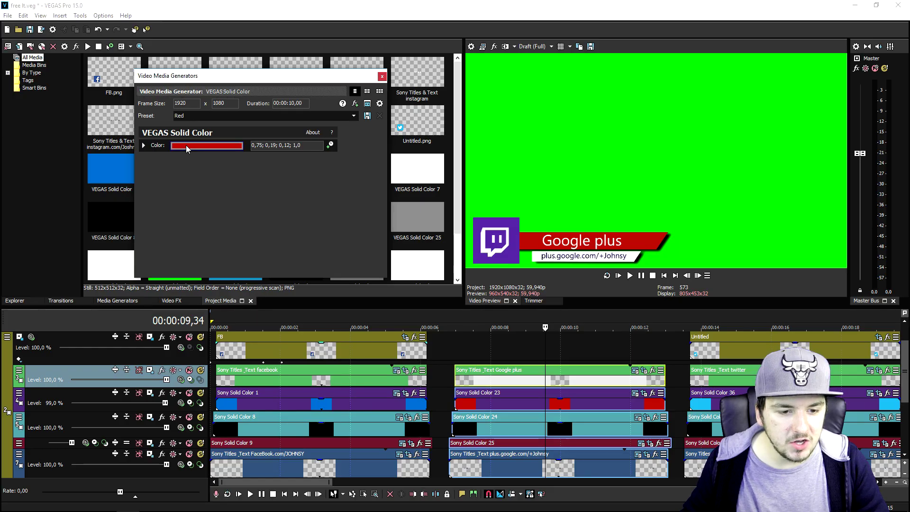
click(186, 145)
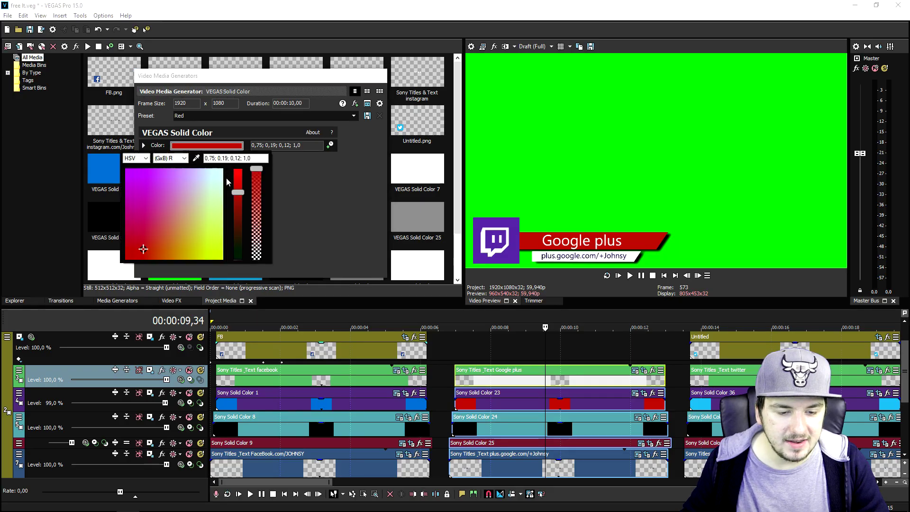
mouse_move(132, 203)
mouse_down()
mouse_move(153, 189)
mouse_move(146, 203)
mouse_up()
drag(236, 193, 235, 223)
click(358, 256)
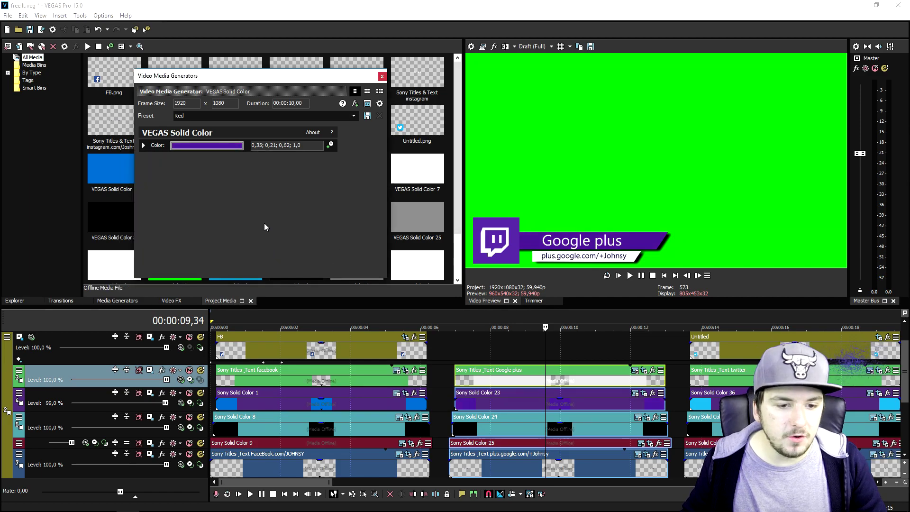
click(206, 145)
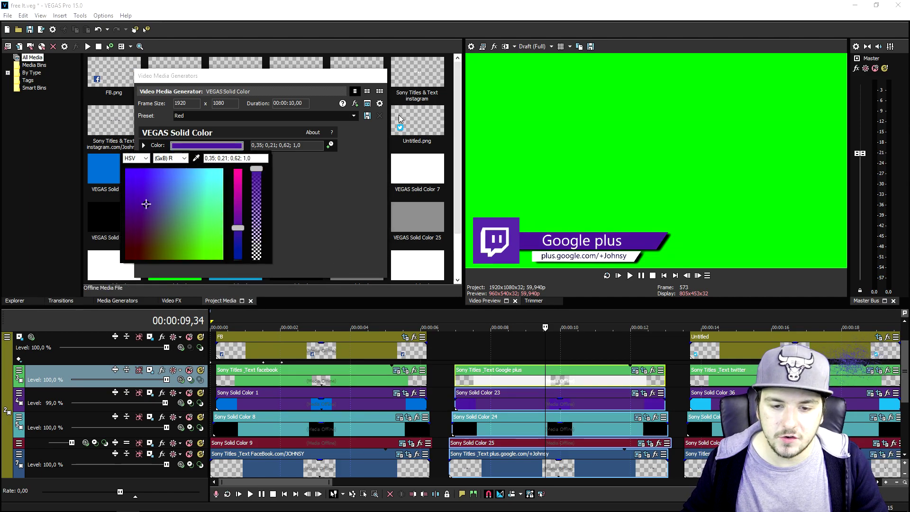
click(379, 80)
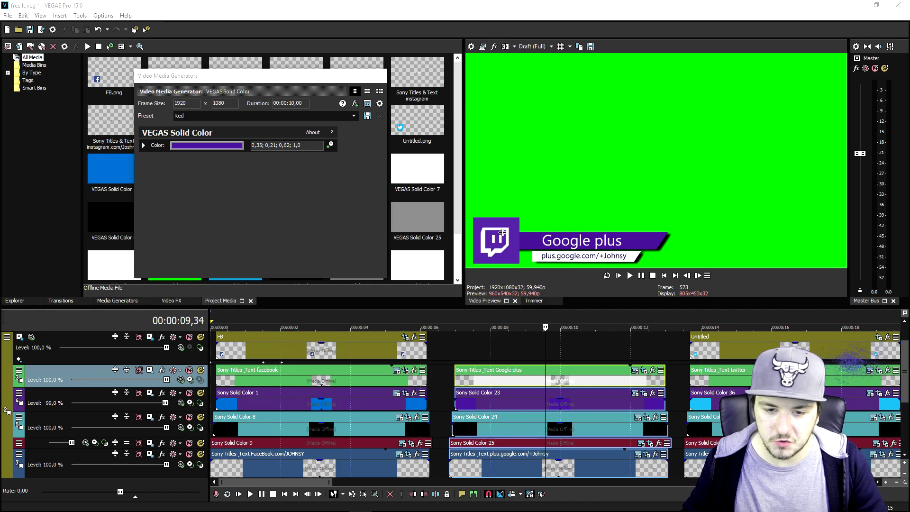
click(382, 77)
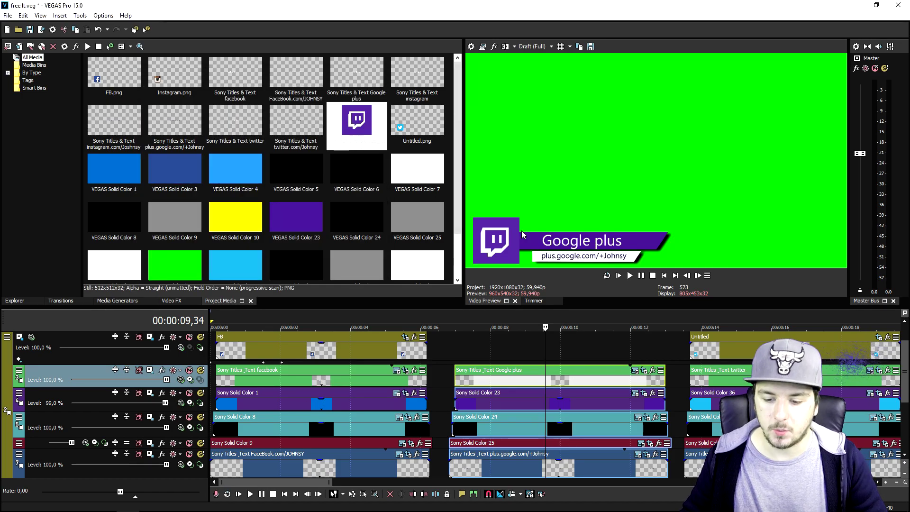
- Replace the old Google plus URL text with the creator's twitch.tv channel address
scroll(604, 360, down, 1)
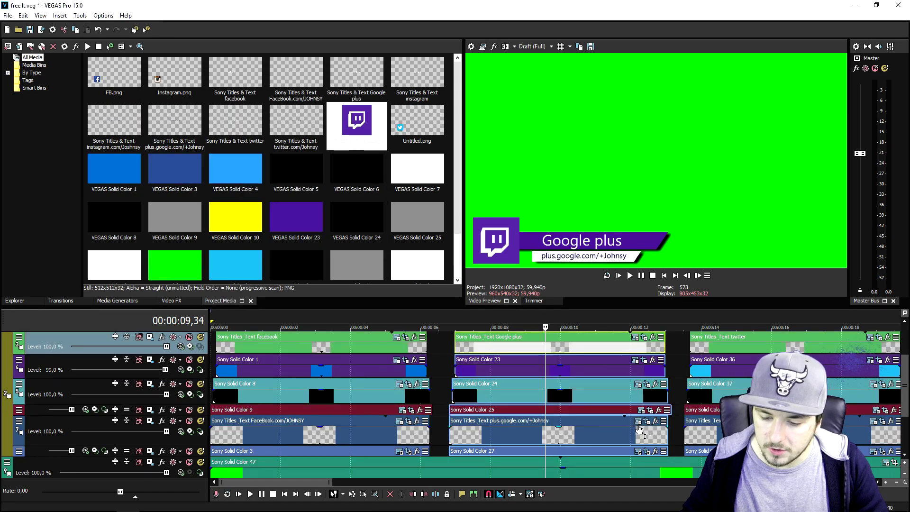
scroll(630, 432, down, 1)
click(638, 398)
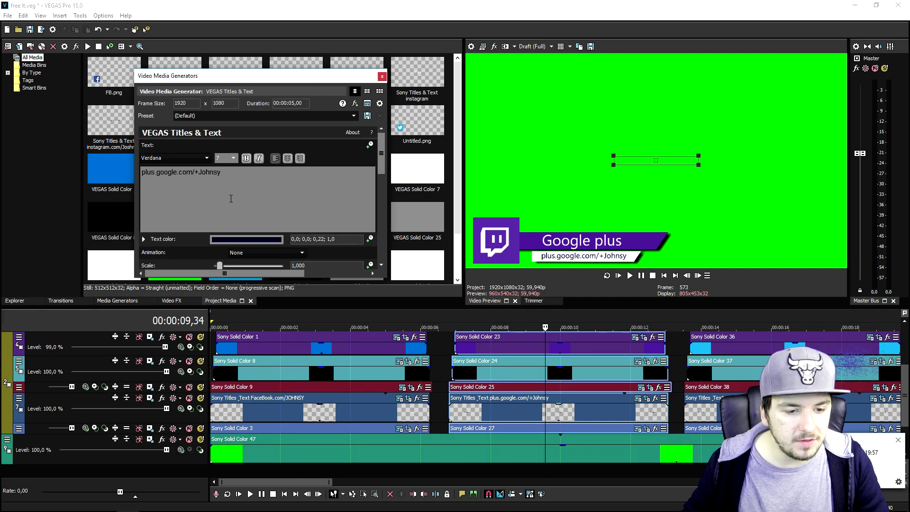
drag(279, 189, 142, 175)
text(t)
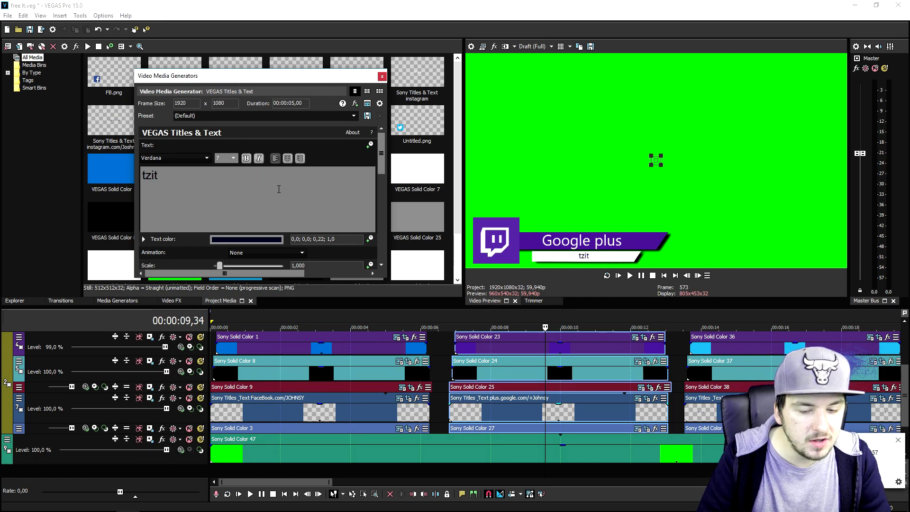
text(witch.tv/)
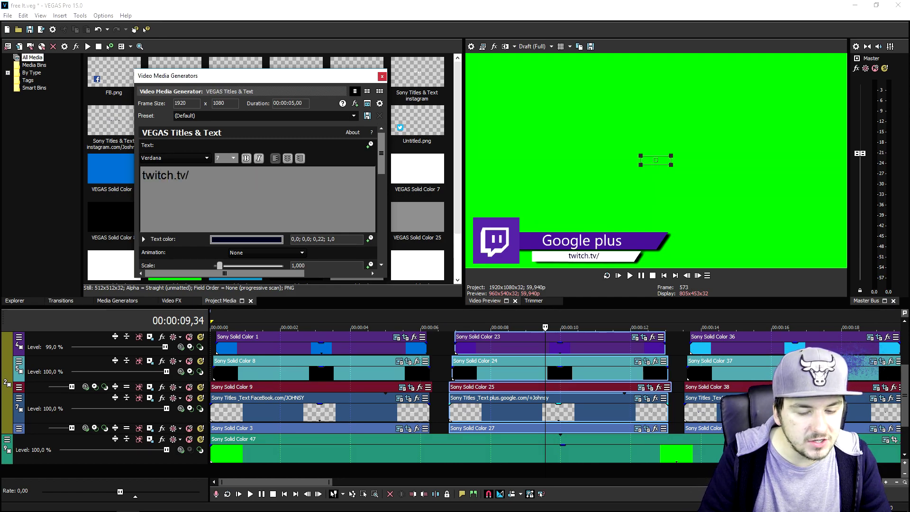
text(justA)
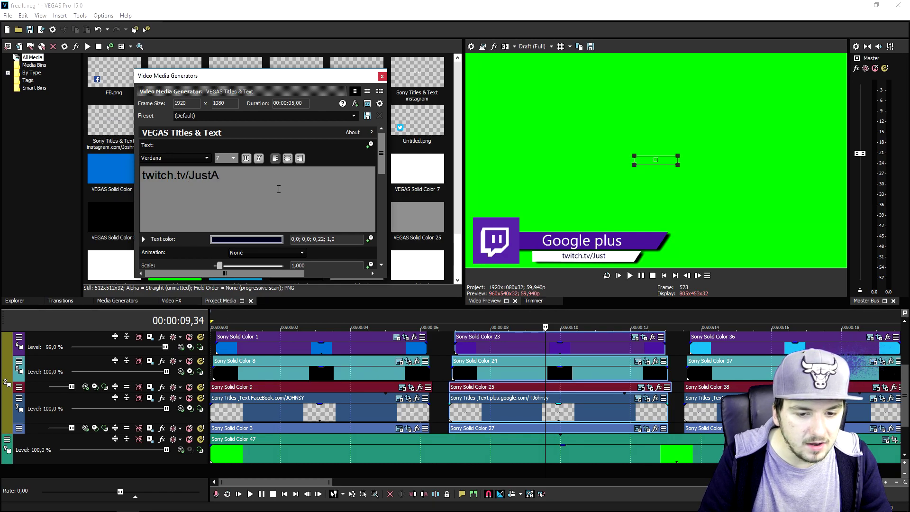
text(lexHalford)
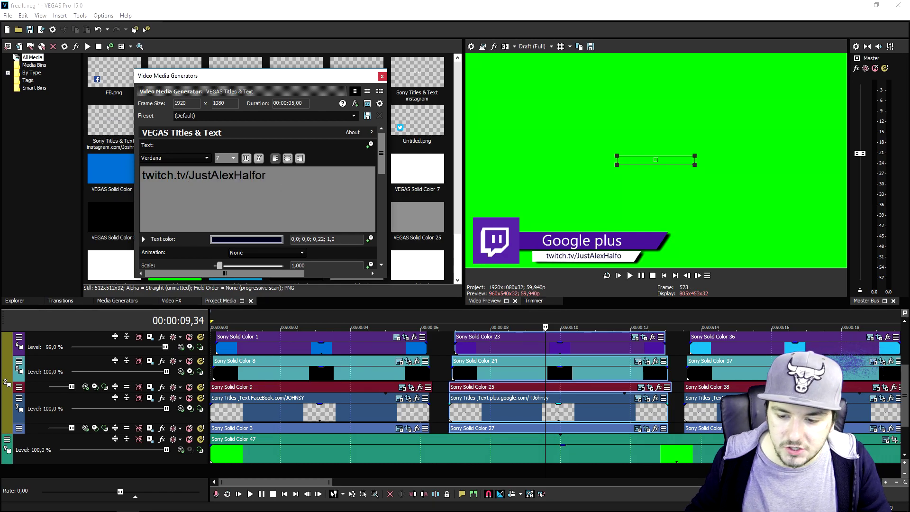
click(381, 76)
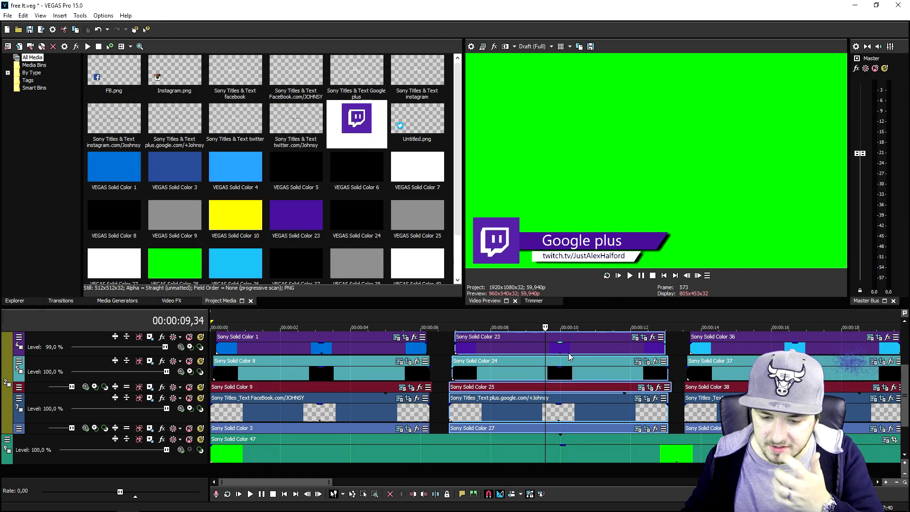
scroll(581, 346, up, 2)
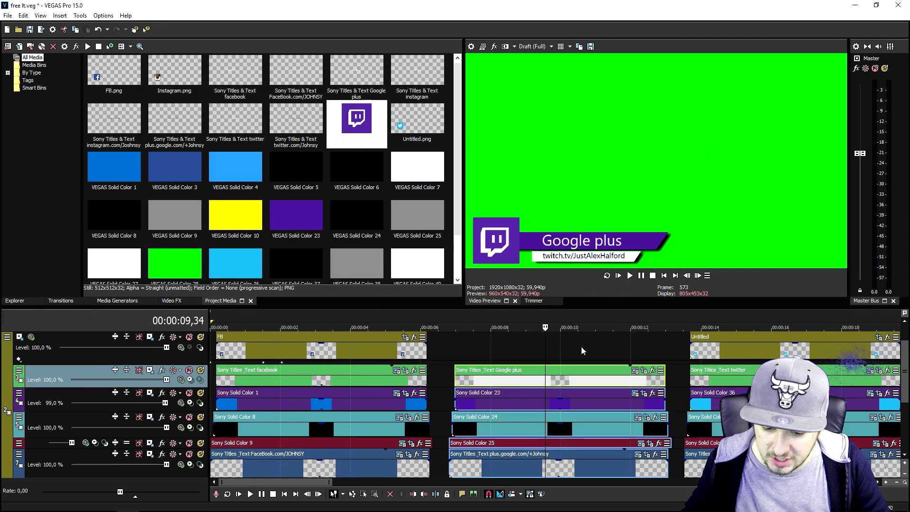
scroll(581, 346, down, 1)
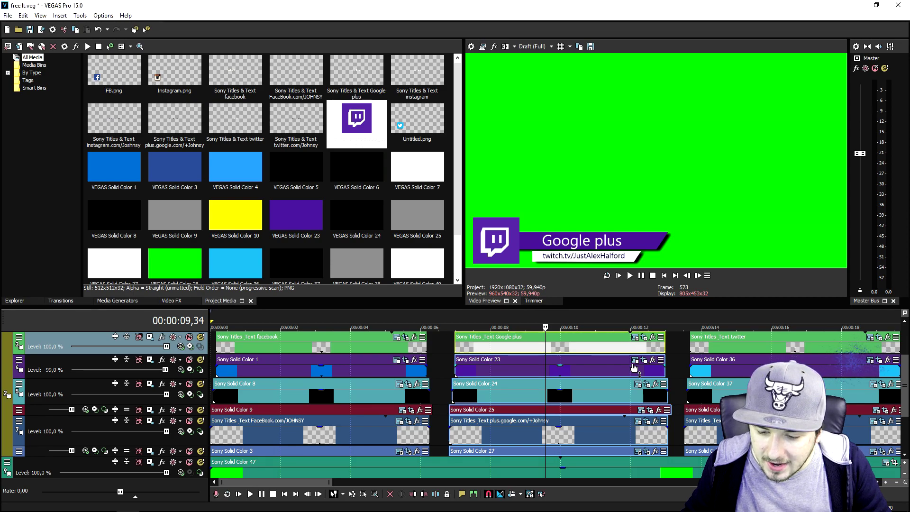
- Replace the 'Google plus' title text with 'Twitch'
click(634, 337)
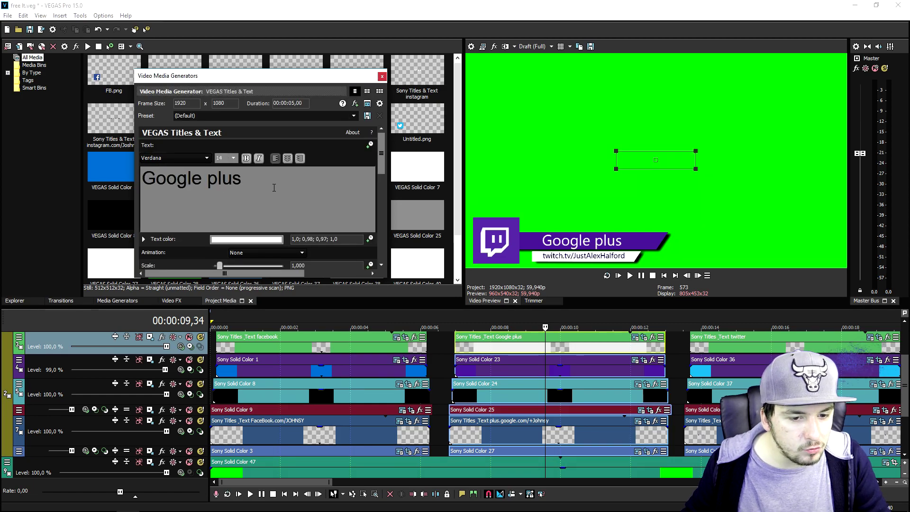
drag(292, 185, 1, 178)
text(Tzitch)
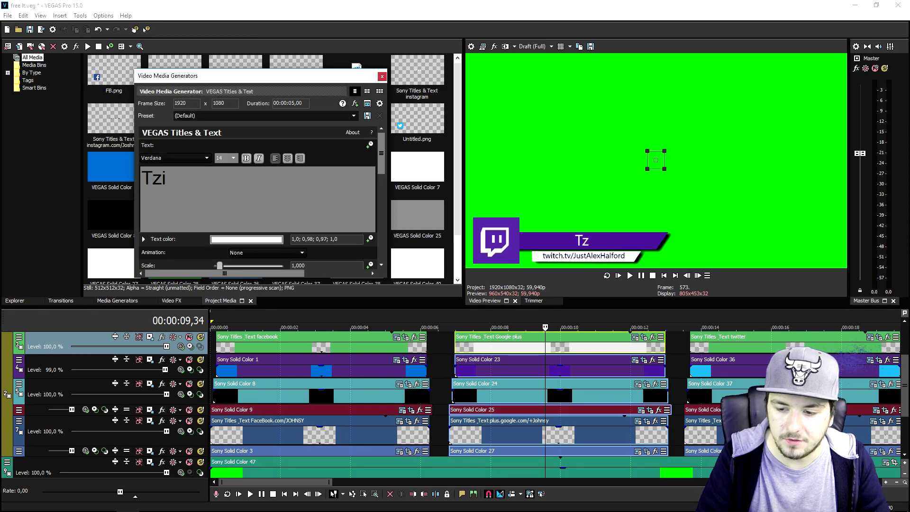
key(BackSpace)
key(BackSpace)
key(BackSpace)
key(BackSpace)
key(BackSpace)
text(witch)
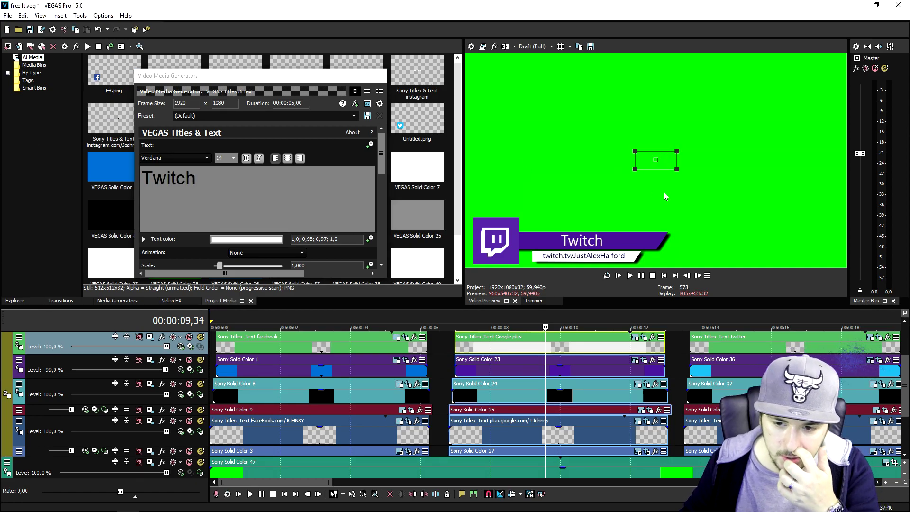
- Shift the Twitch title left on the bar and close the title editor
drag(641, 160, 605, 158)
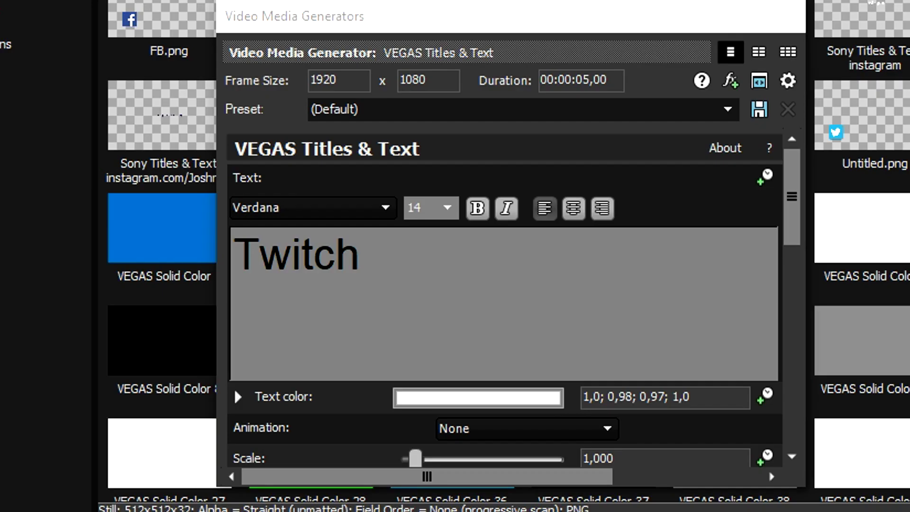
click(794, 18)
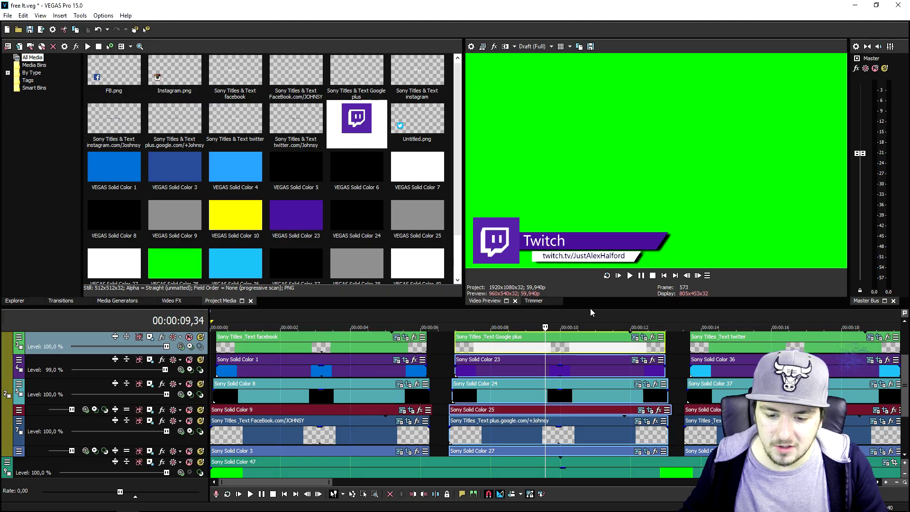
scroll(584, 308, down, 2)
- Swap the placeholder user name in the Twitter bar's twitter.com URL for the creator's handle
click(598, 311)
scroll(643, 355, up, 3)
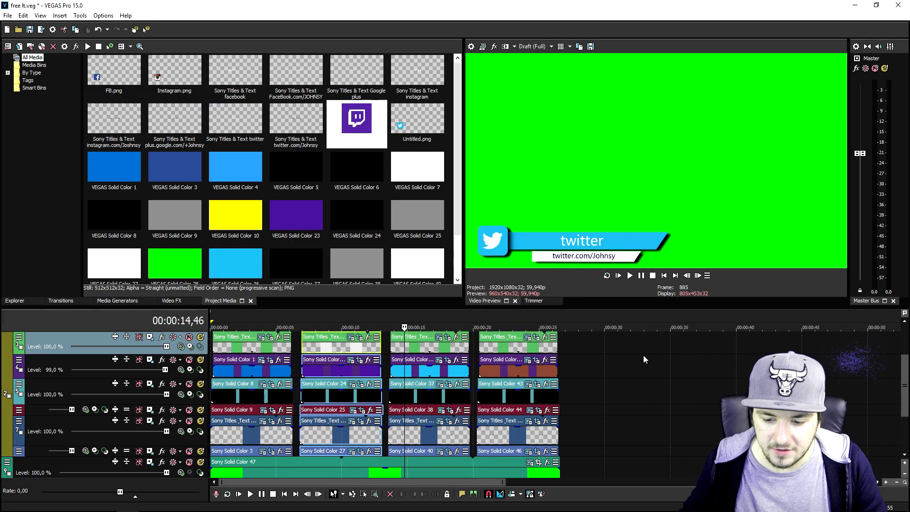
click(425, 359)
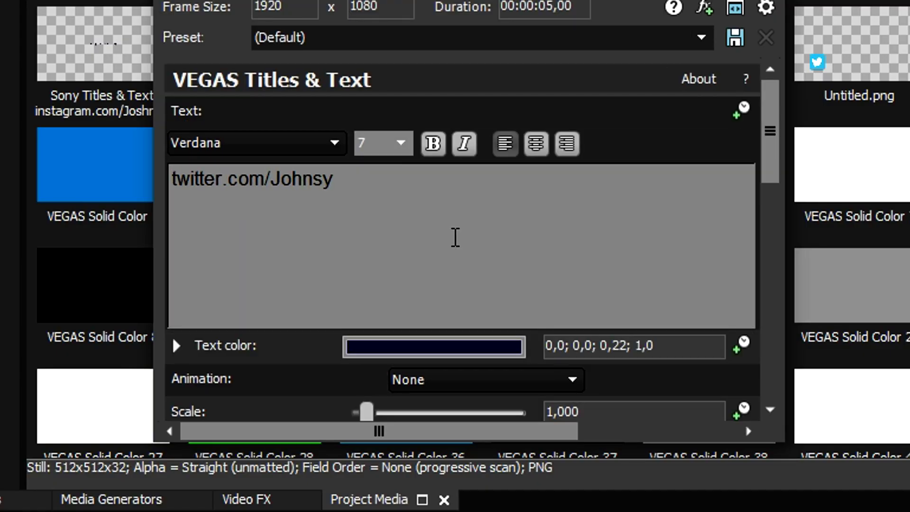
drag(611, 236, 435, 248)
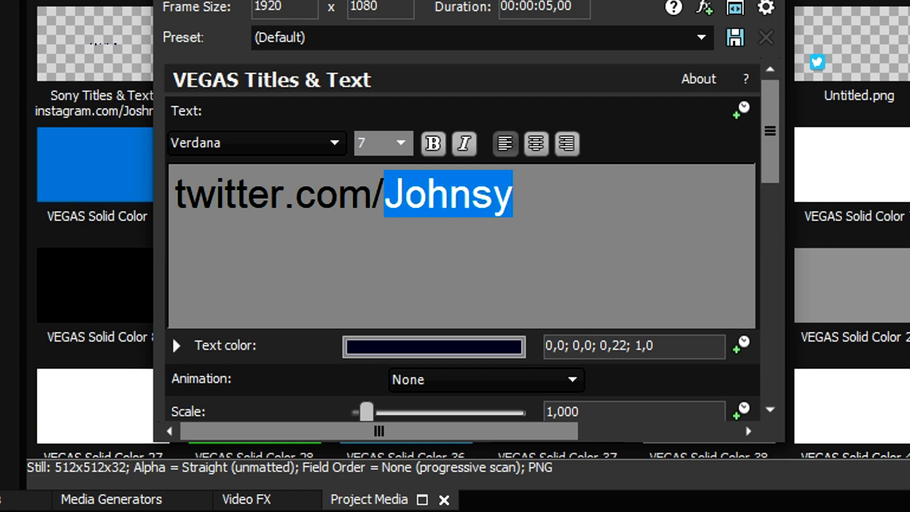
text(AlexHalford)
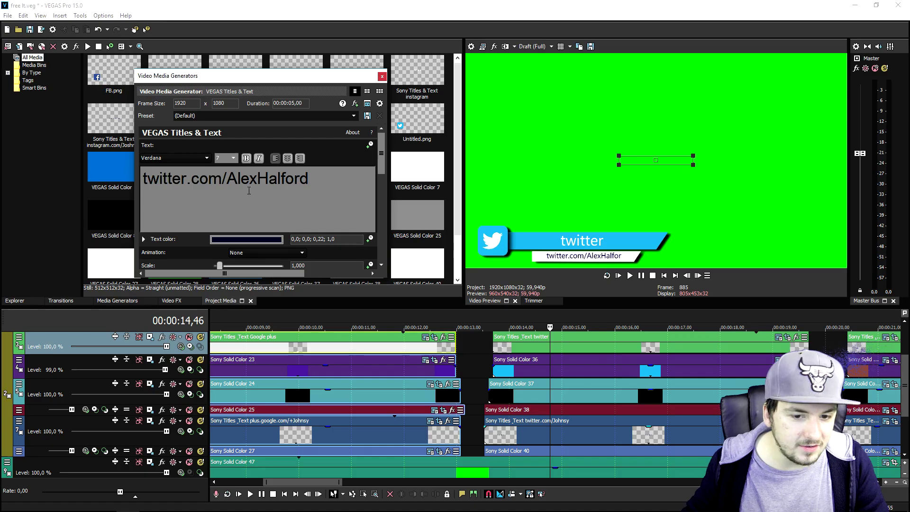
click(382, 76)
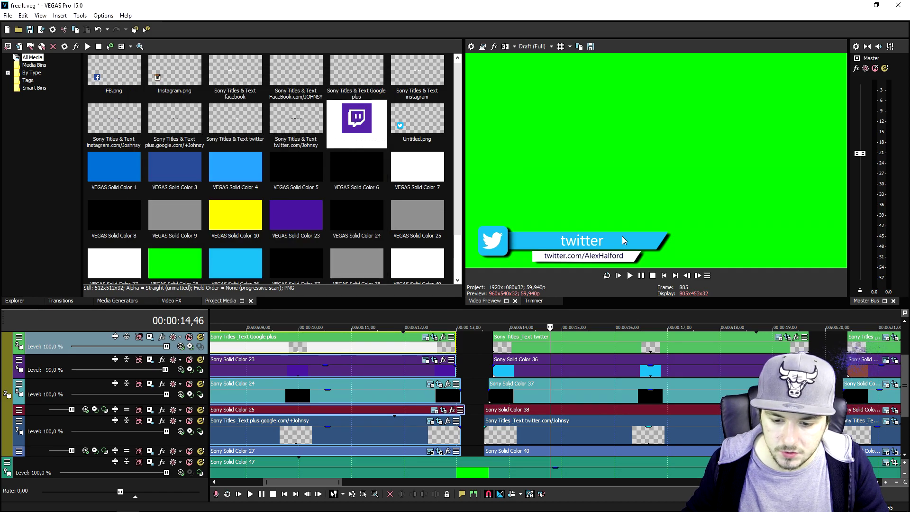
scroll(703, 357, down, 2)
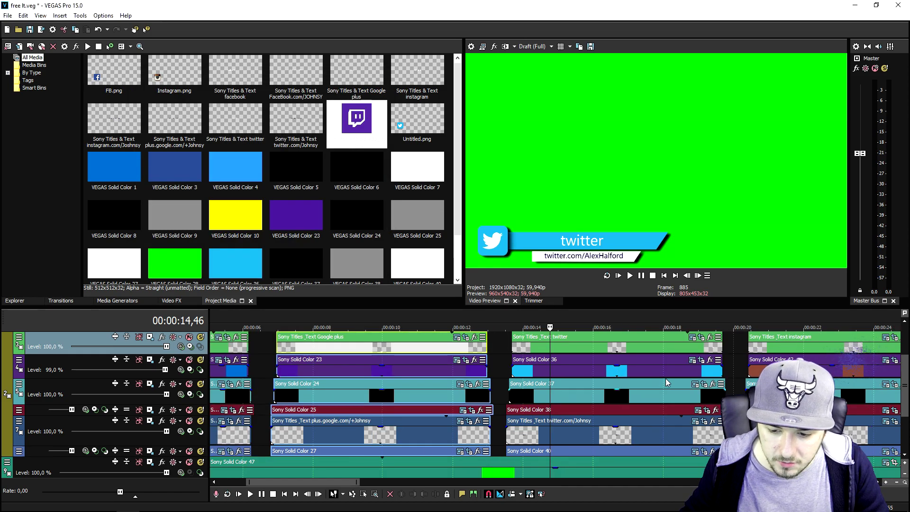
- Retype the Twitter bar's title as 'Twitter' and shift it left on the bar
click(692, 336)
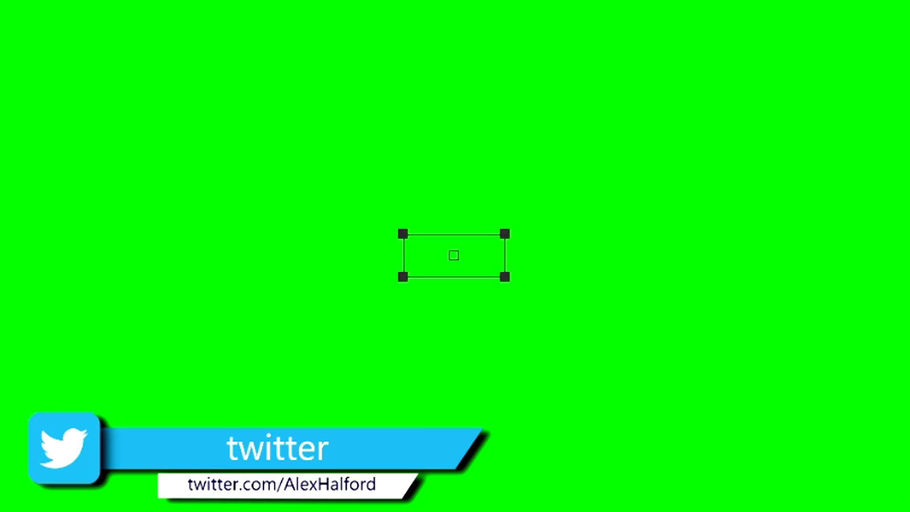
key(ctrl+a)
text(Twitter)
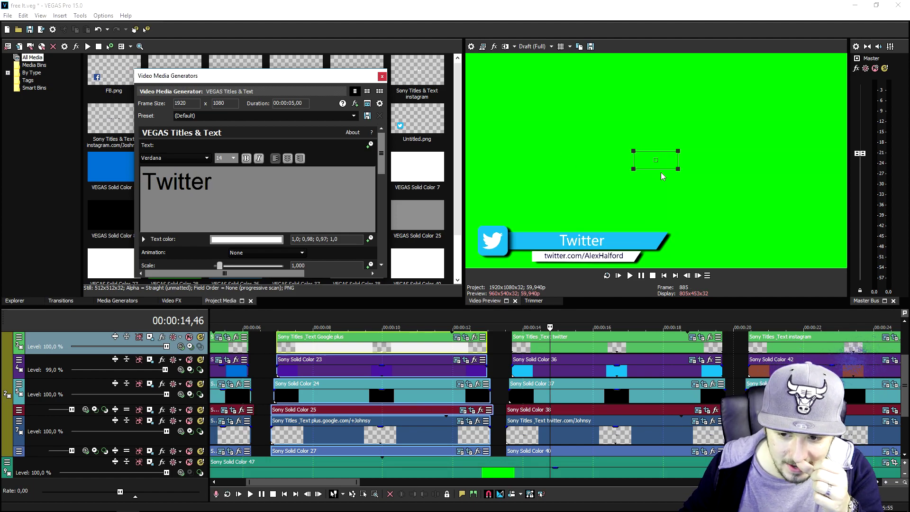
drag(659, 159, 614, 158)
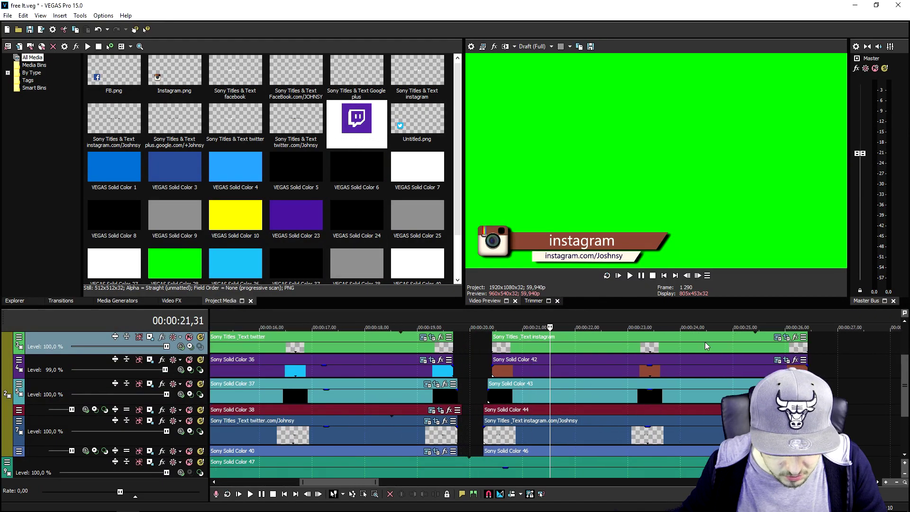
- Retype the Instagram bar's title as 'Instagram' and move it left on the bar
click(776, 338)
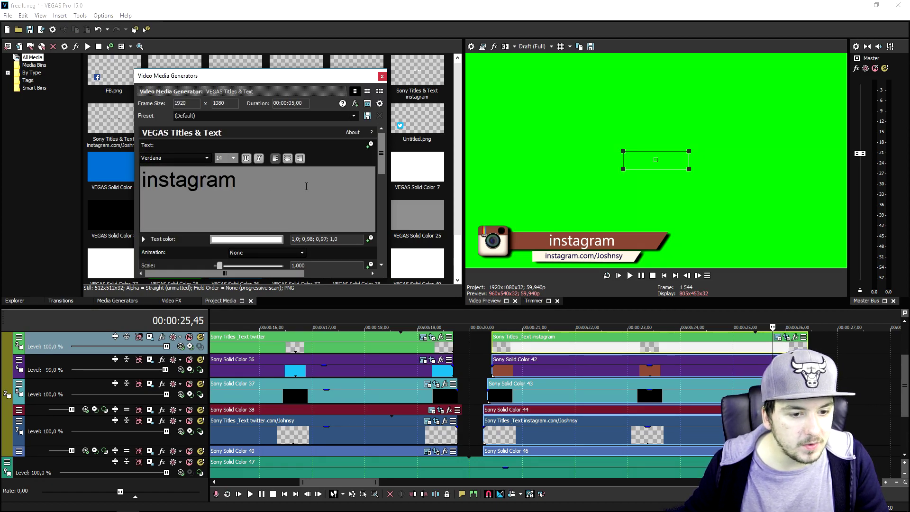
drag(306, 186, 4, 186)
key(BackSpace)
text(Instagram)
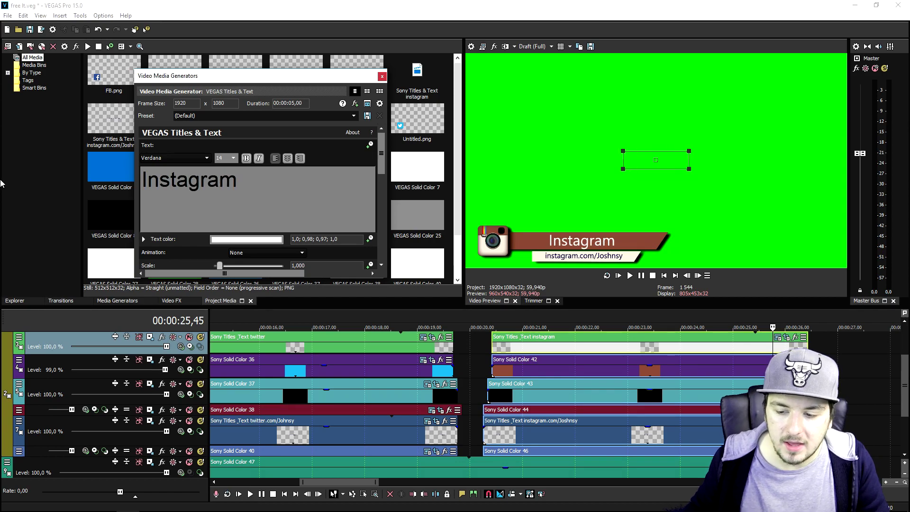
drag(653, 161, 621, 161)
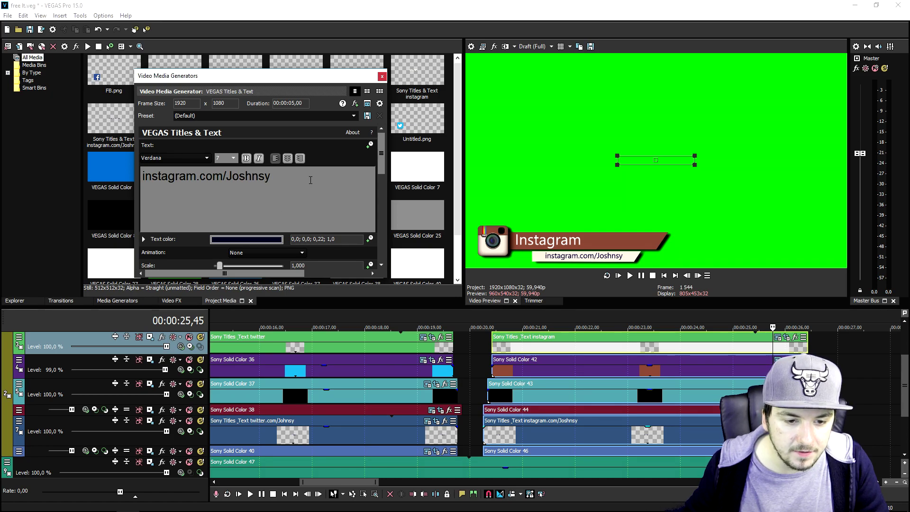
- Replace the old user name in the instagram.com address with the creator's handle, then rewind to 00:00:00,00
drag(287, 193, 226, 179)
text(A)
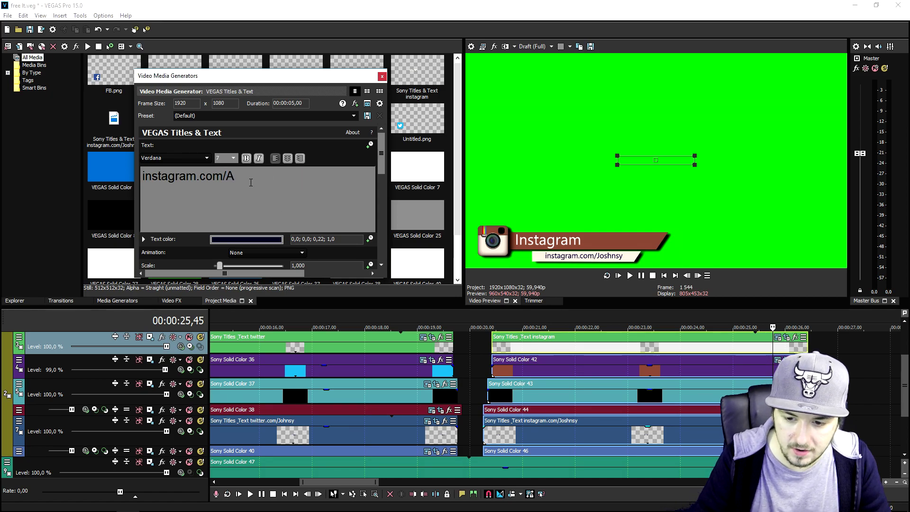
text(lexHalford)
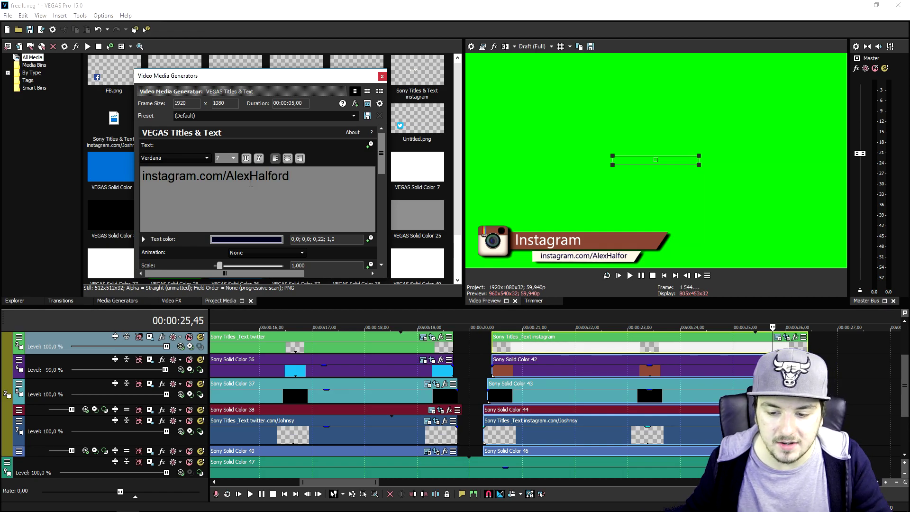
click(381, 77)
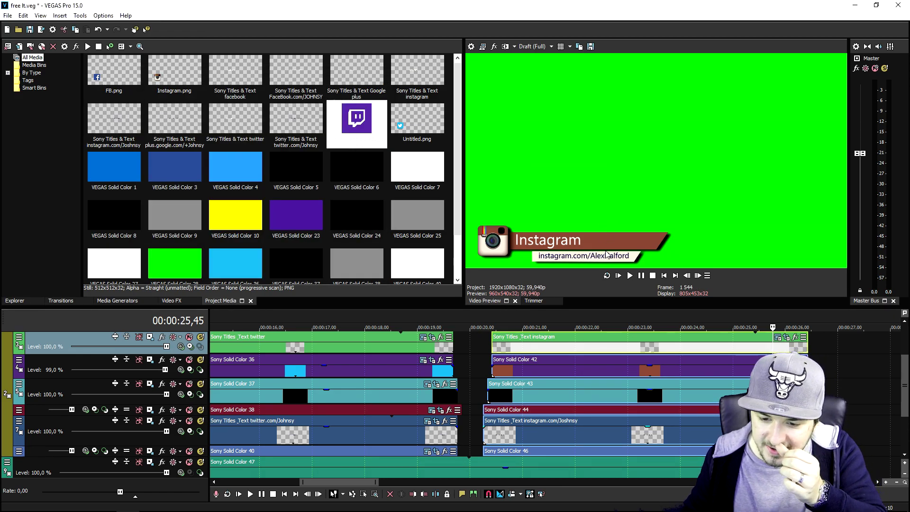
scroll(564, 322, down, 5)
key(Home)
scroll(228, 325, up, 5)
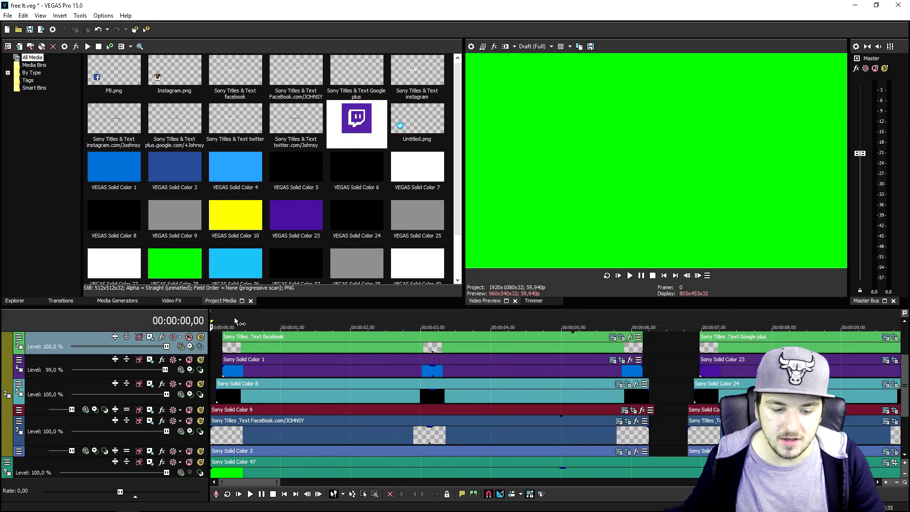
- Preview the Facebook, Twitch, Twitter and Instagram lower thirds in turn along the timeline
click(277, 315)
scroll(285, 313, down, 2)
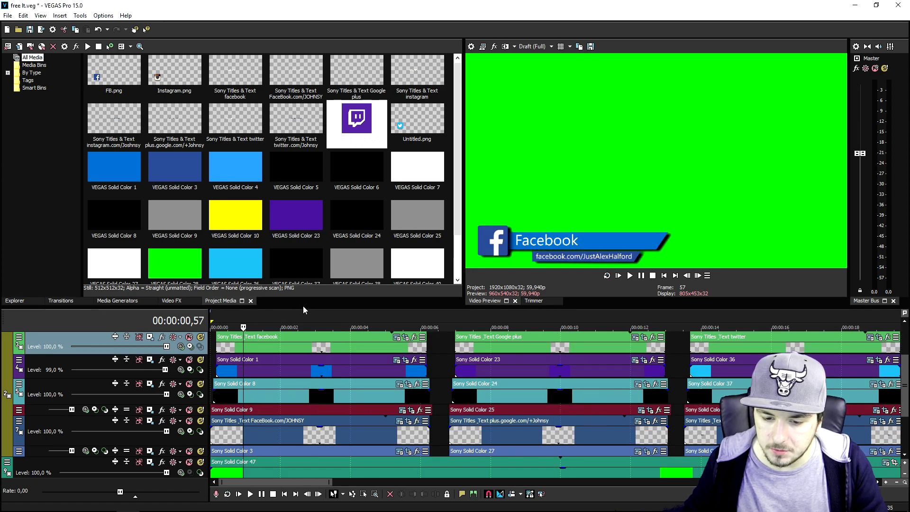
click(511, 313)
scroll(510, 313, down, 1)
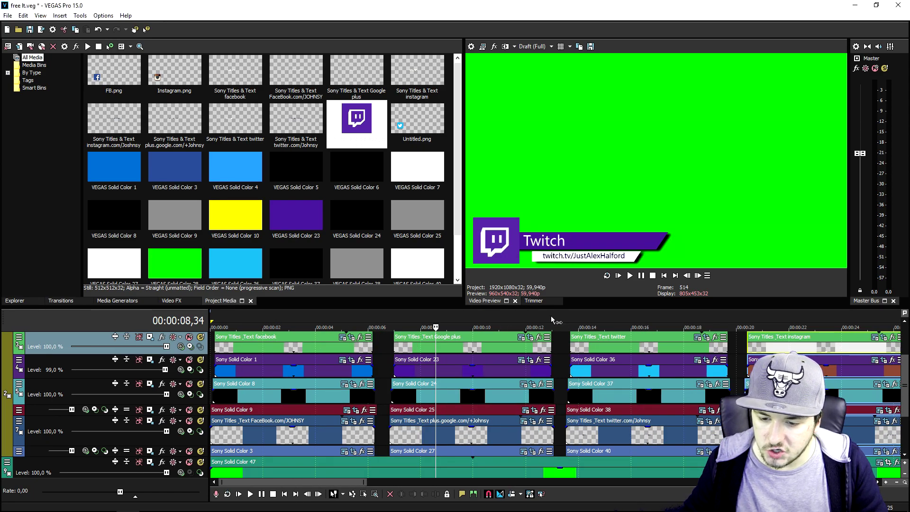
click(602, 311)
scroll(609, 348, down, 1)
click(623, 318)
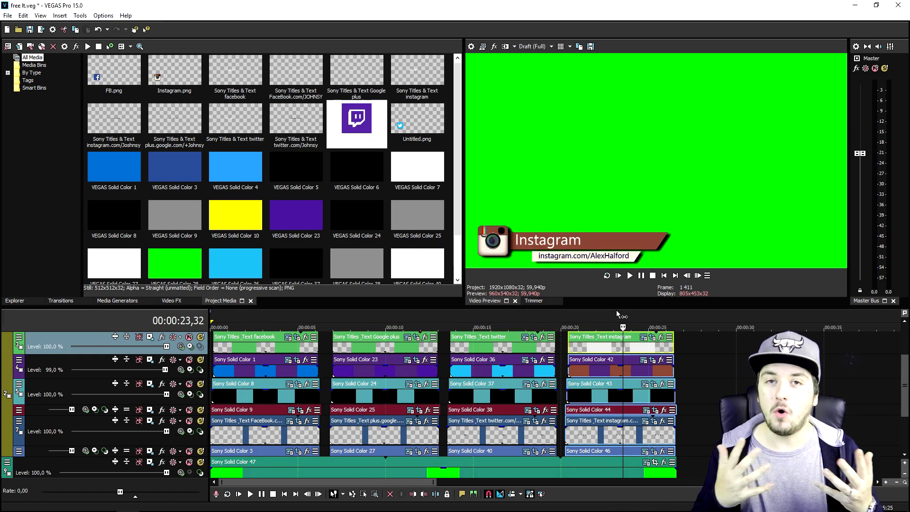
- Mark a time range near the project's end, then re-preview the Facebook and Twitch lower thirds
drag(675, 317, 211, 323)
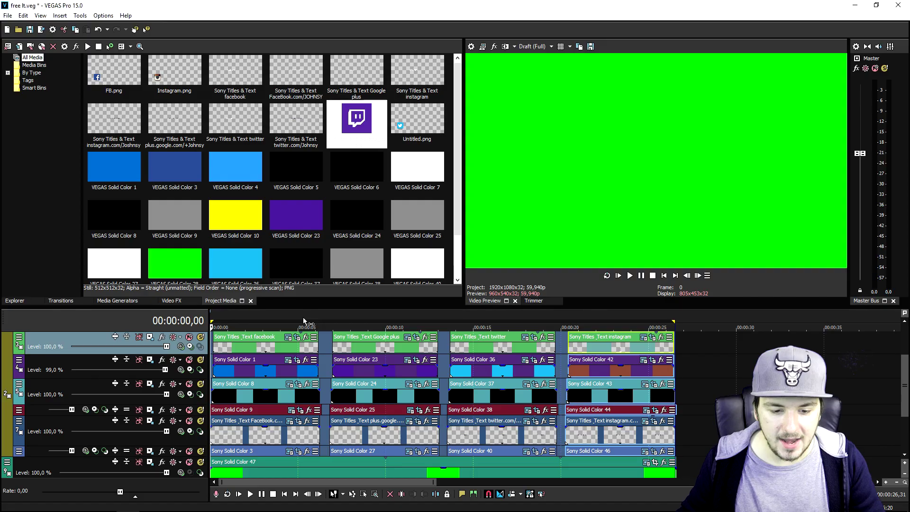
click(303, 317)
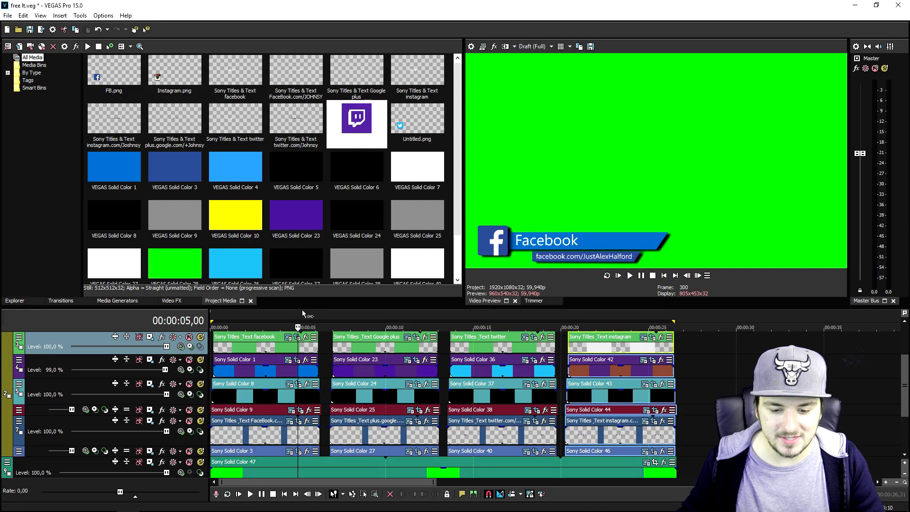
click(366, 314)
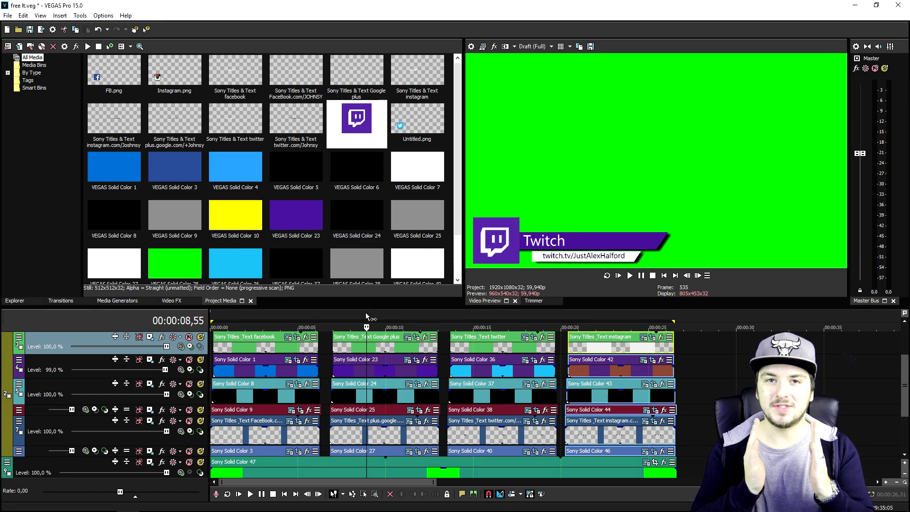